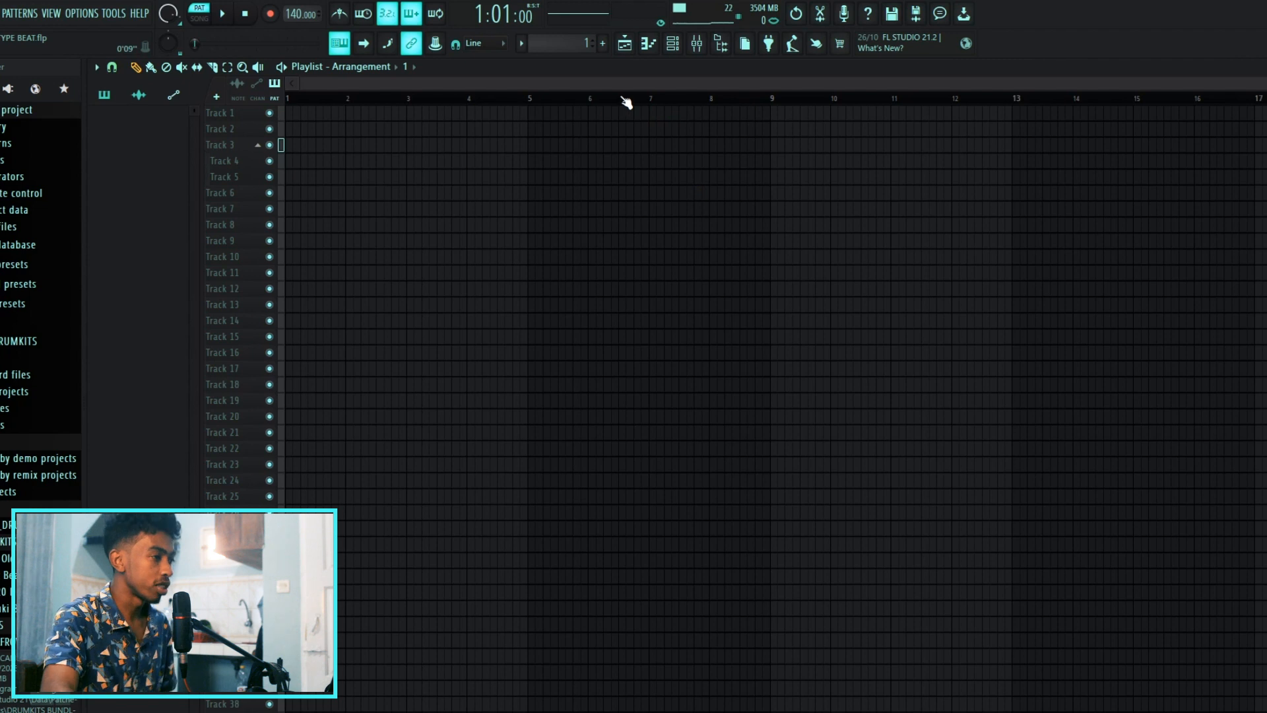
- Set the project tempo to 86 BPM
left_click_drag(293, 14, 293, 33)
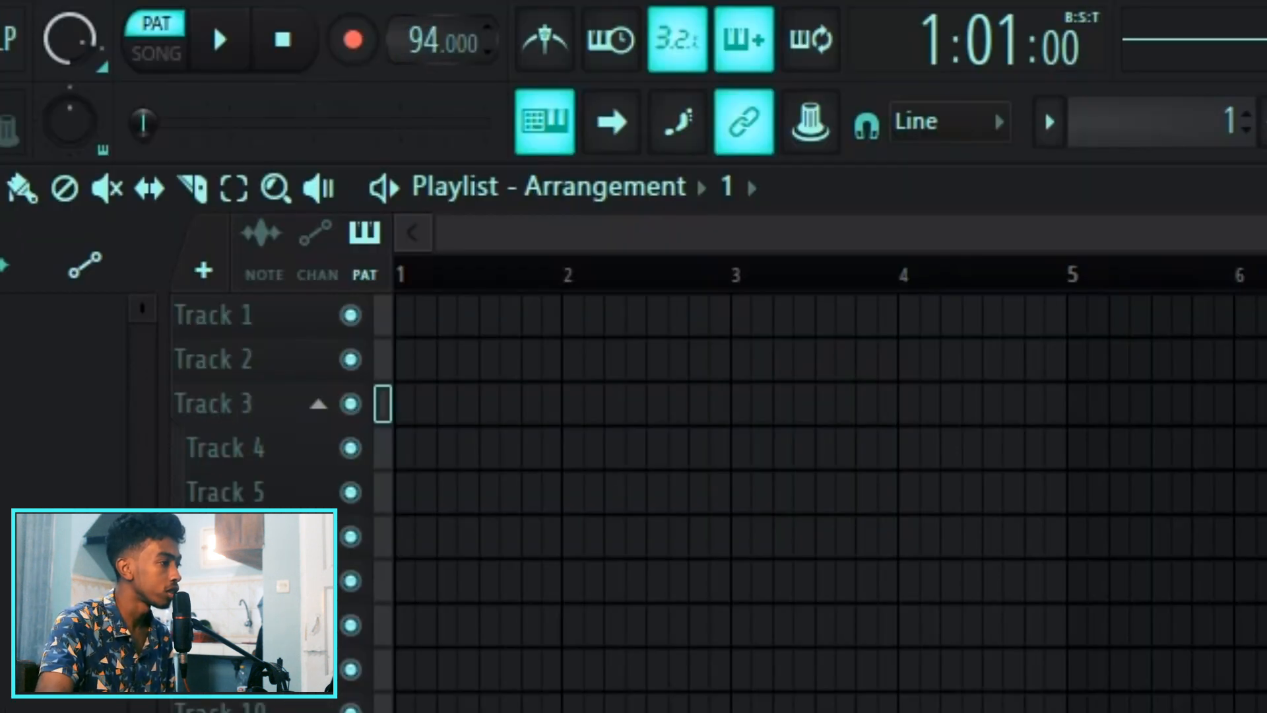
left_click_drag(430, 41, 431, 49)
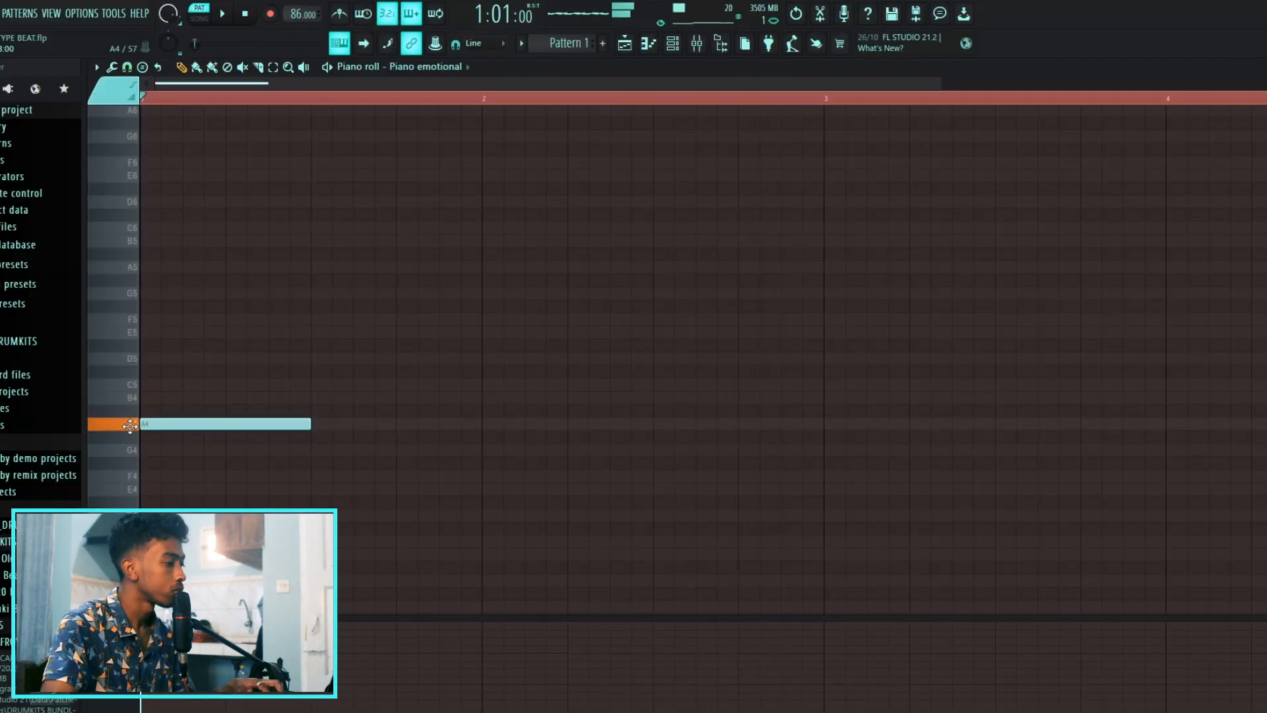
- Add the opening A4 and E5 notes on the Piano emotional channel and play through the four-bar progression
left_click_drag(136, 394, 123, 327)
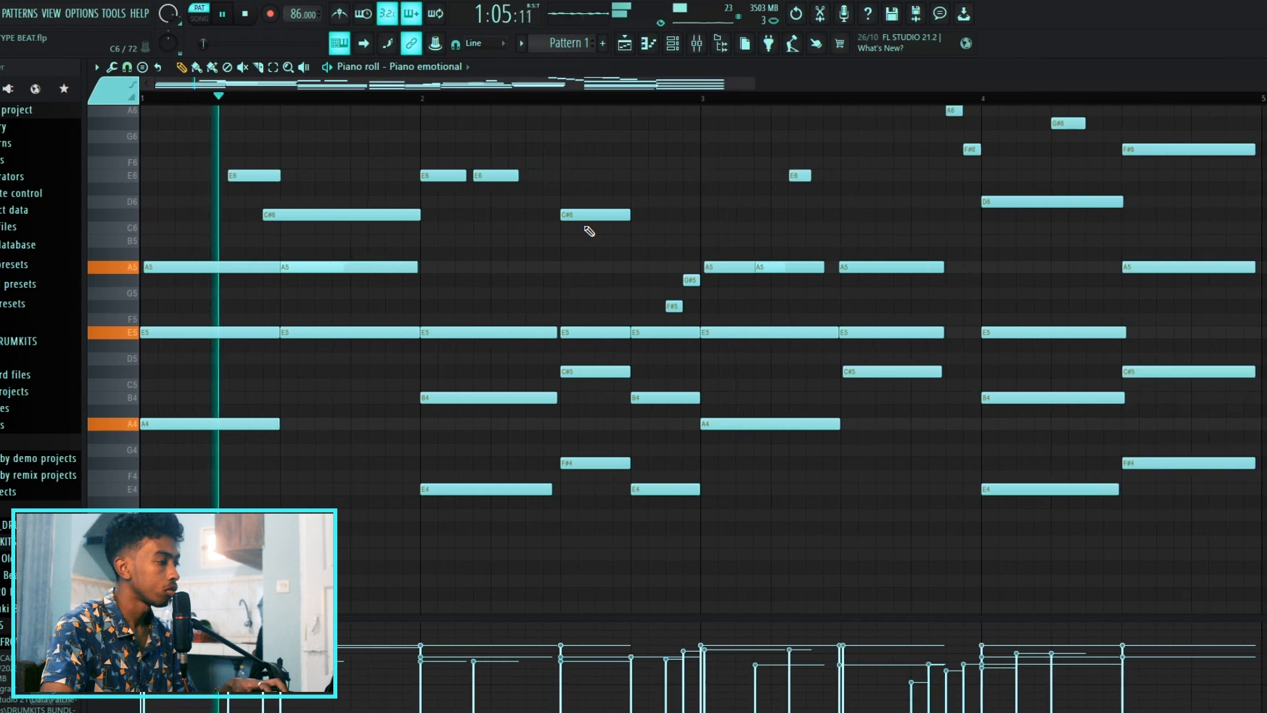
scroll(588, 231, "down", 1)
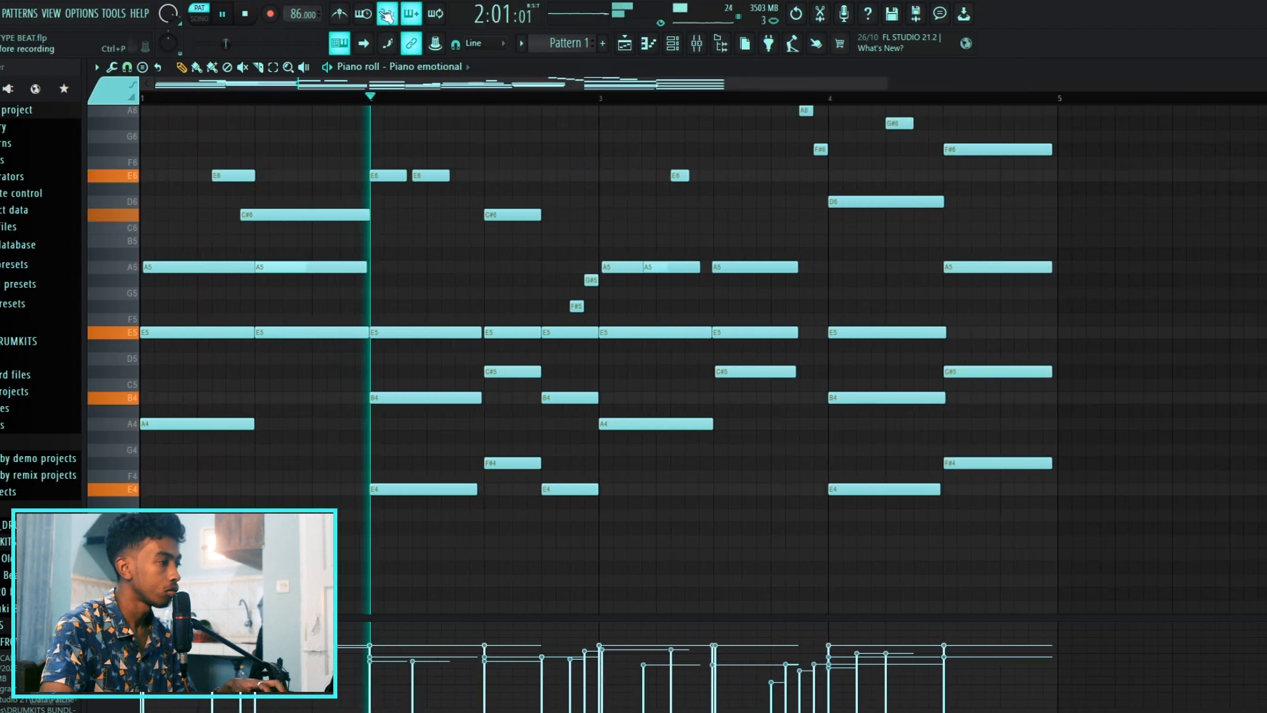
scroll(490, 185, "down", 1)
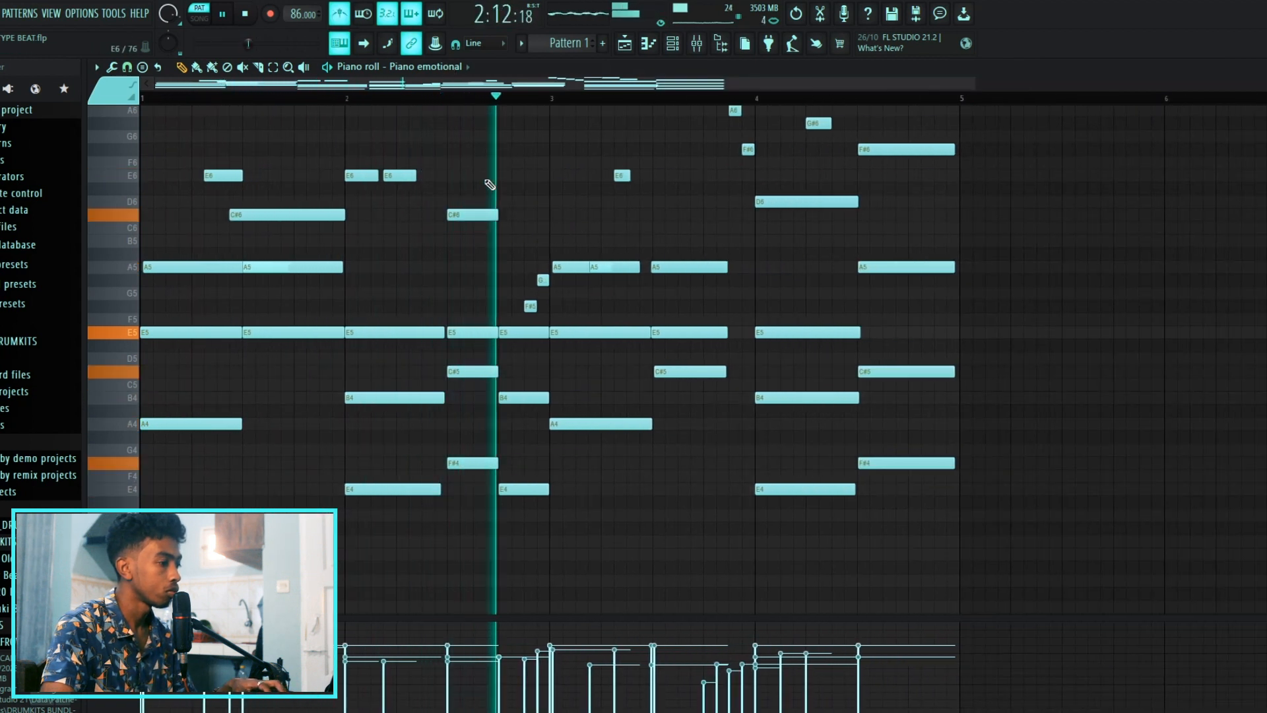
scroll(580, 220, "up", 1)
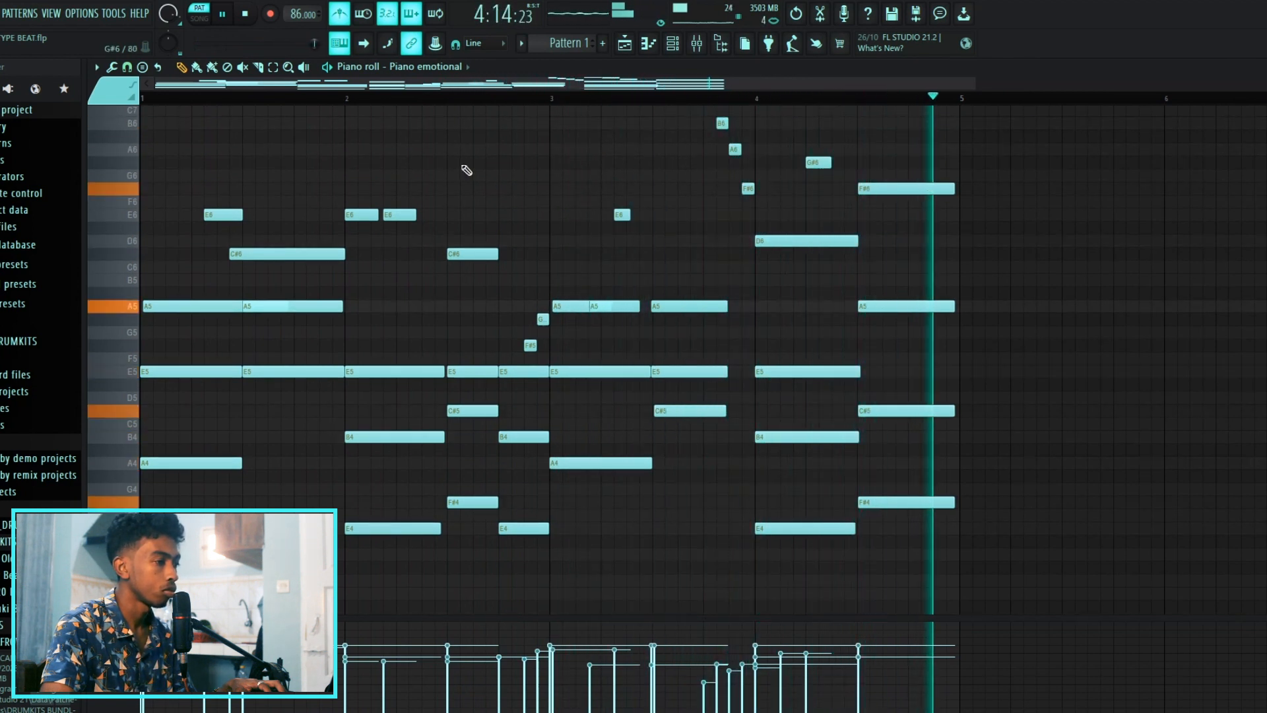
key("space")
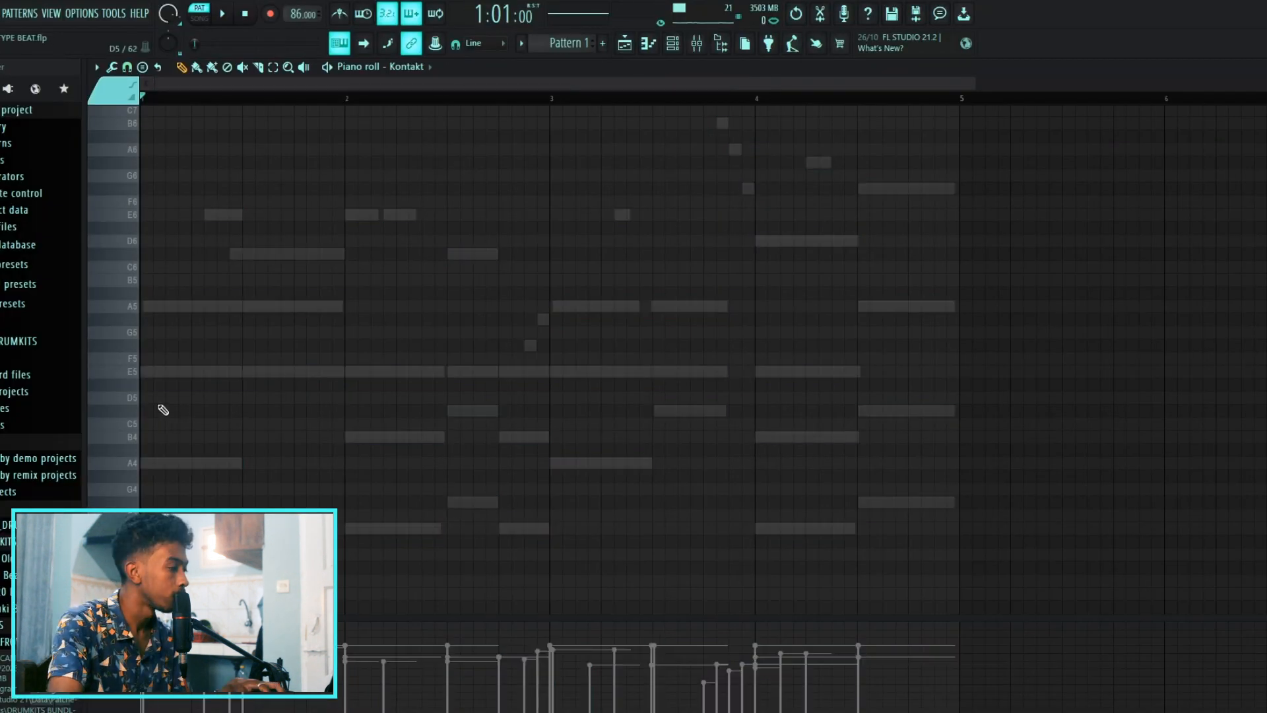
- Start an arpeggio on the Kontakt channel with a D5 note at bar 1 and an A5 note entering slightly after it
scroll(158, 322, "up", 3)
left_click(179, 306)
key("space")
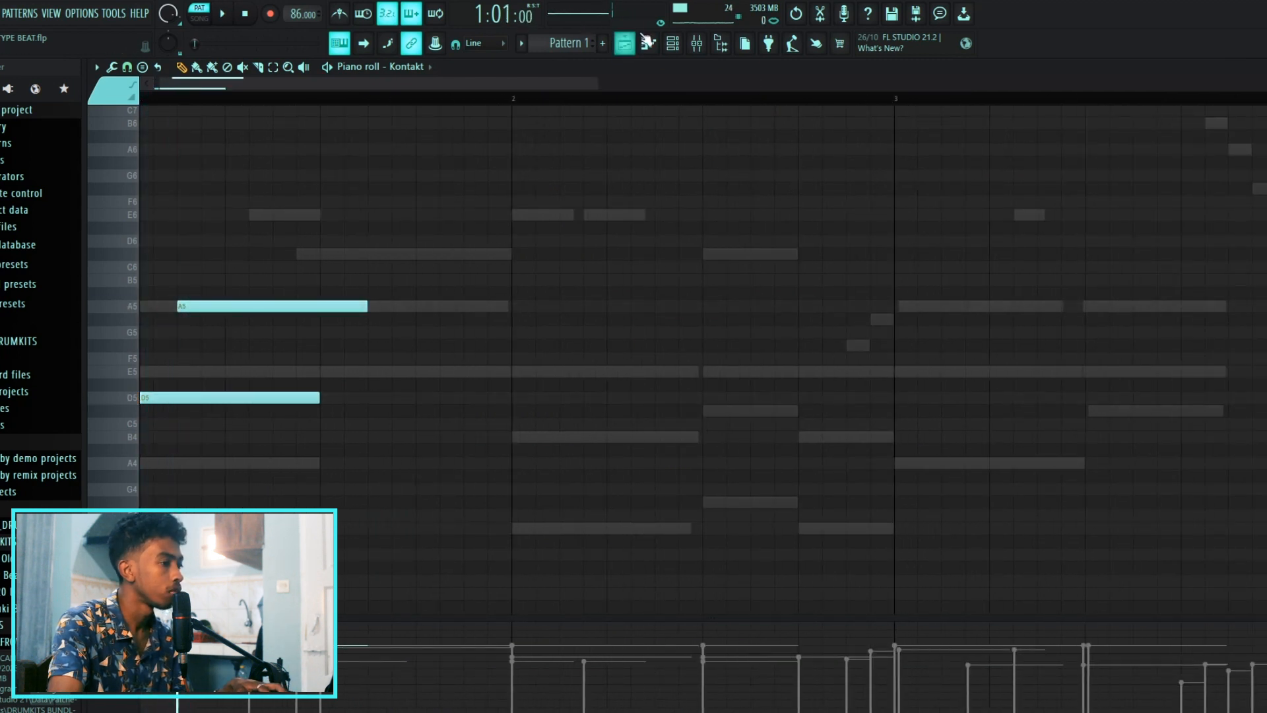
key("space")
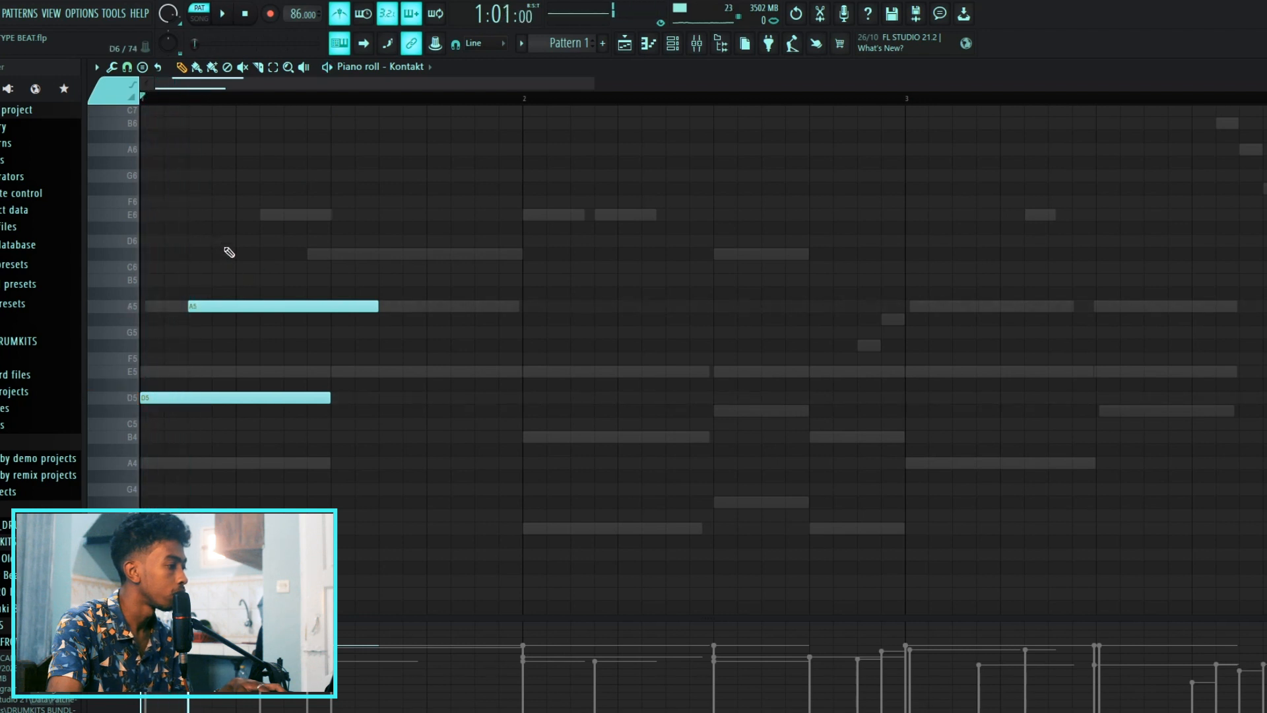
- Extend the Kontakt arpeggio with staggered D6 and F#6 notes in the first half of bar 1, checking it by playback
key("space")
left_click(216, 241)
key("space")
key("space")
key("space")
left_click(265, 214)
left_click_drag(265, 210, 268, 185)
- Play through the complete four-bar Kontakt arpeggio with the metronome turned off and review its notes
key("space")
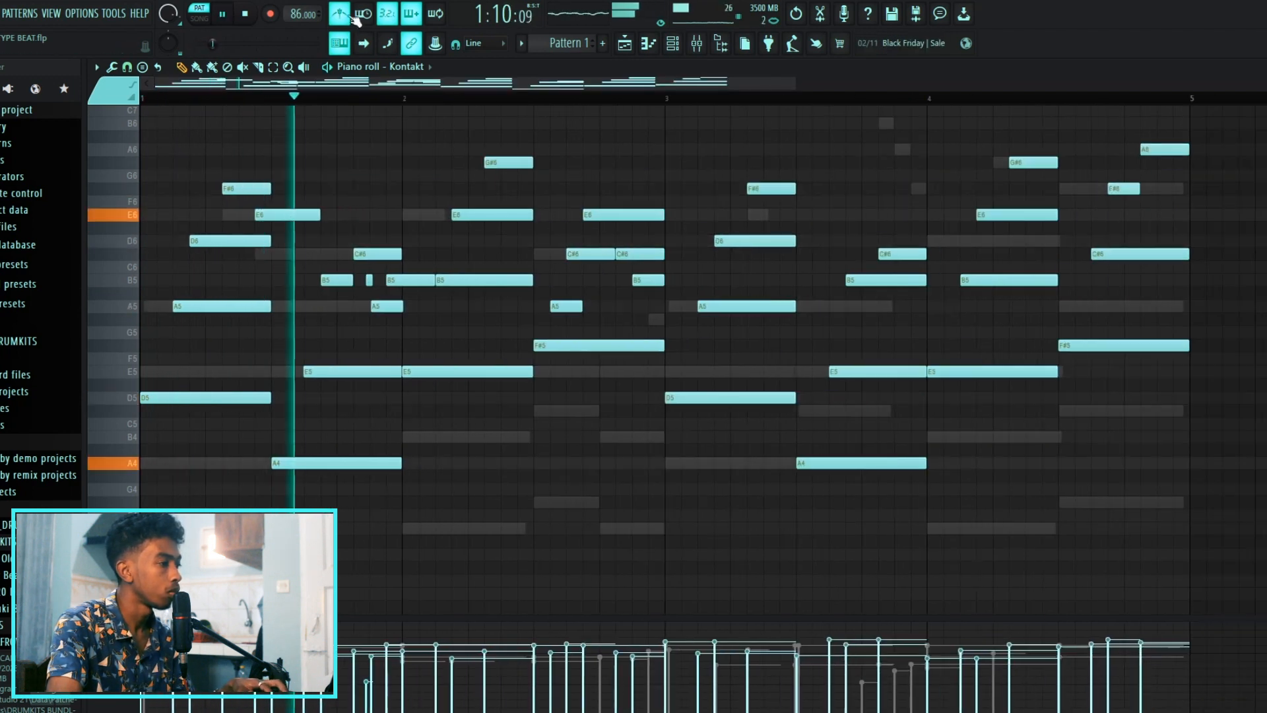
left_click(342, 15)
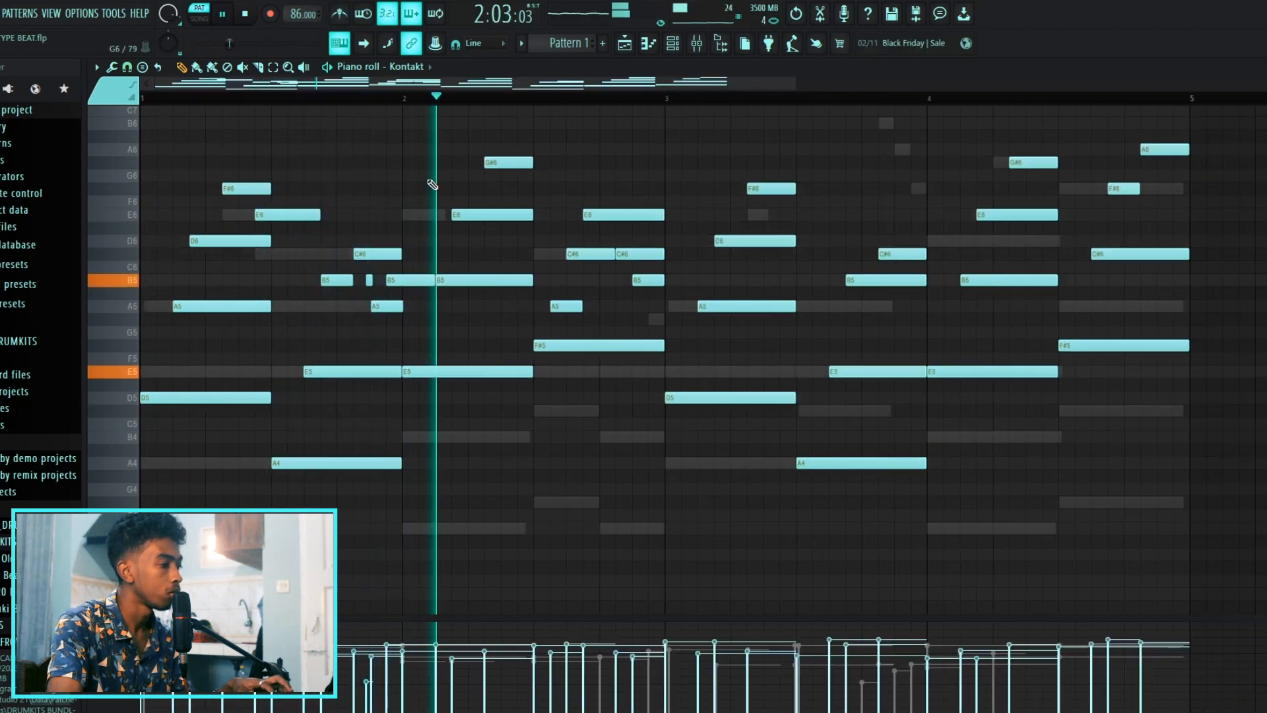
scroll(462, 211, "down", 2)
scroll(463, 213, "up", 1)
scroll(588, 287, "up", 3)
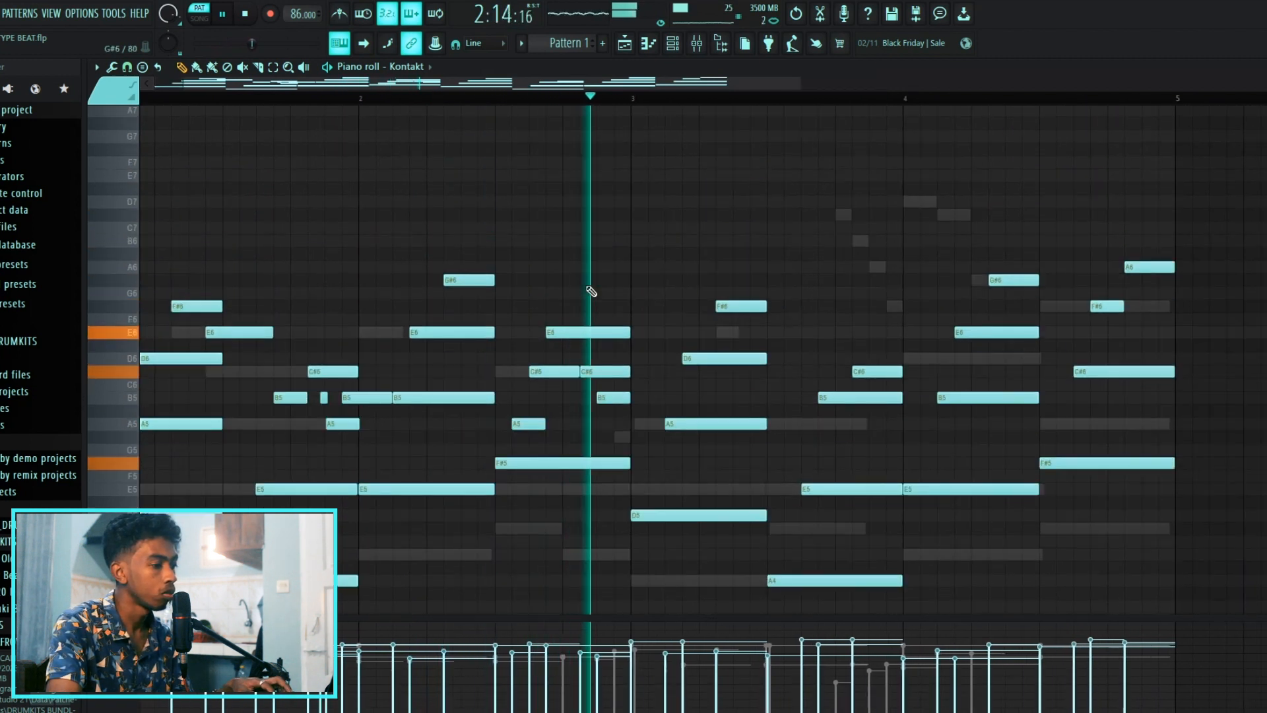
scroll(587, 287, "up", 4)
scroll(591, 291, "down", 2)
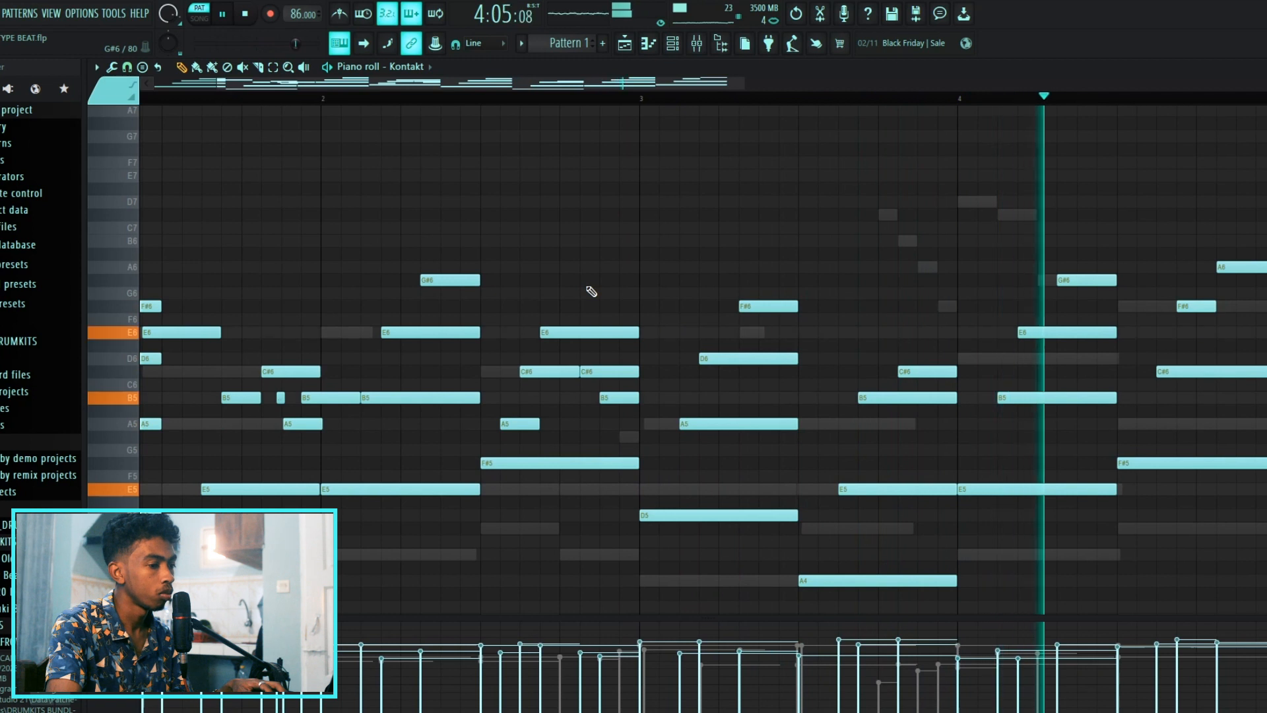
scroll(591, 291, "down", 3)
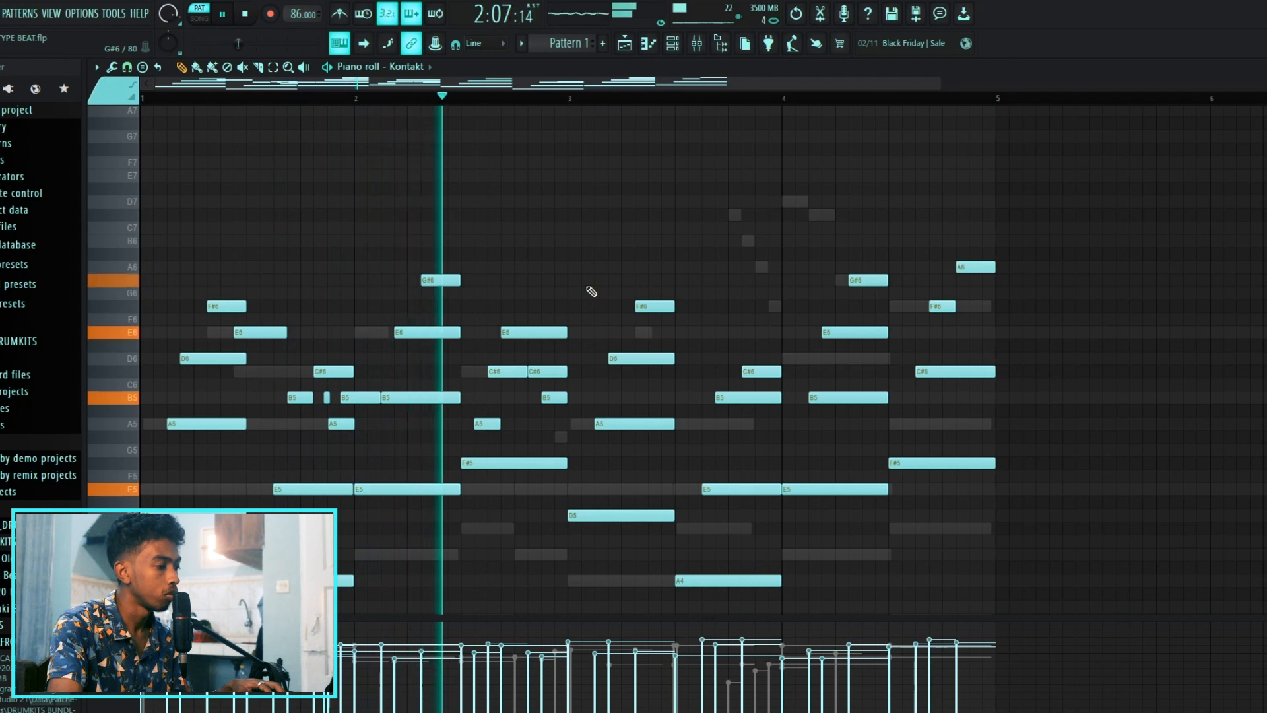
scroll(591, 292, "down", 3)
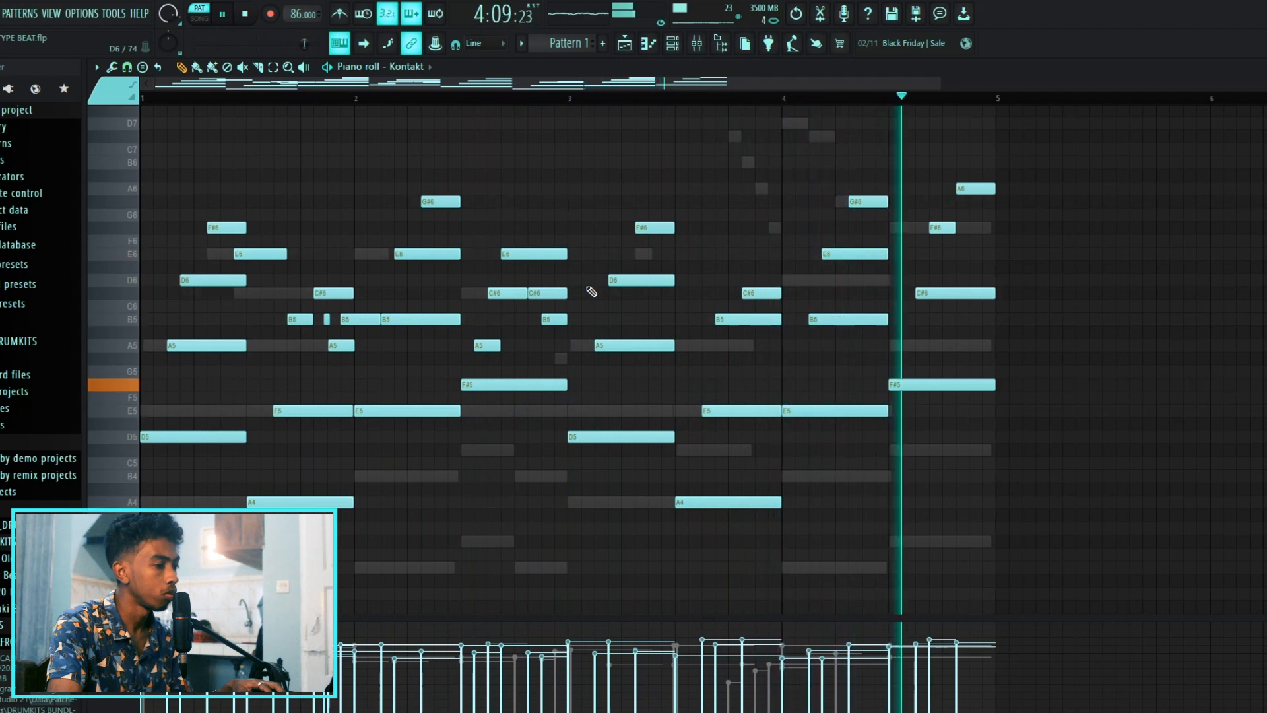
key("space")
- Stack half-bar opening chord notes, including A5 and C#6, at the start of the second Kontakt channel
key("F6")
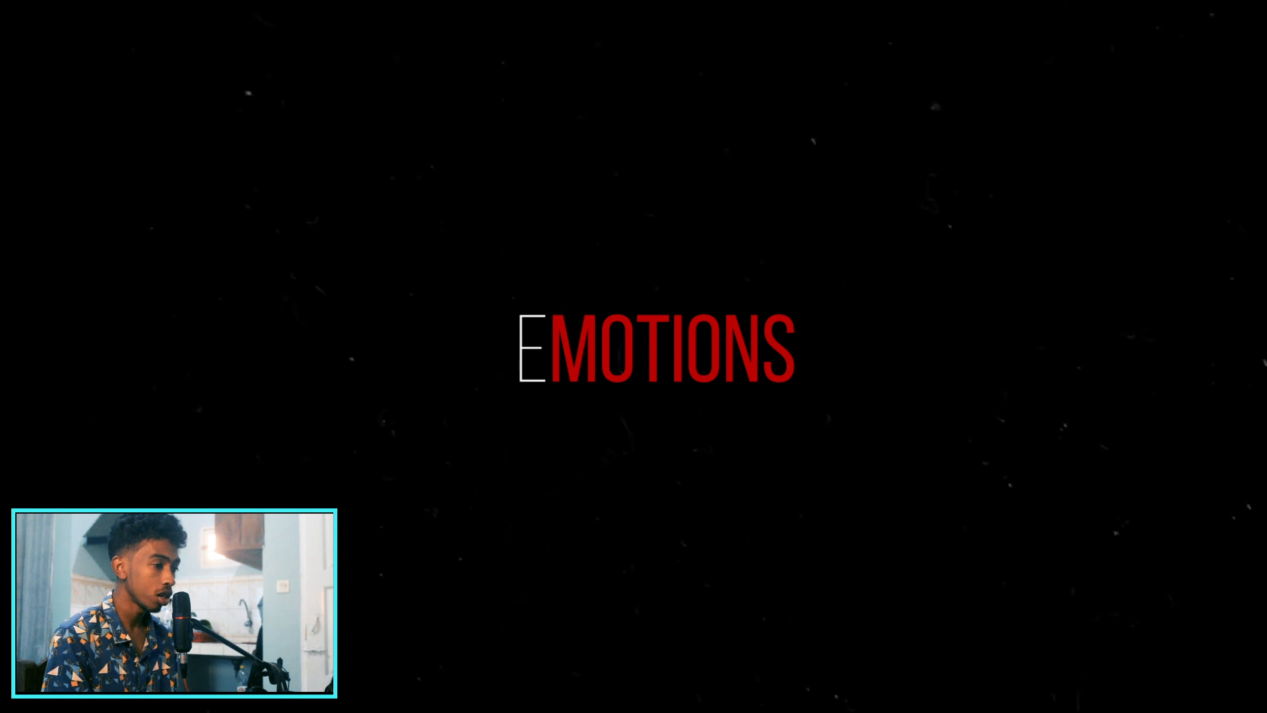
left_click(128, 412)
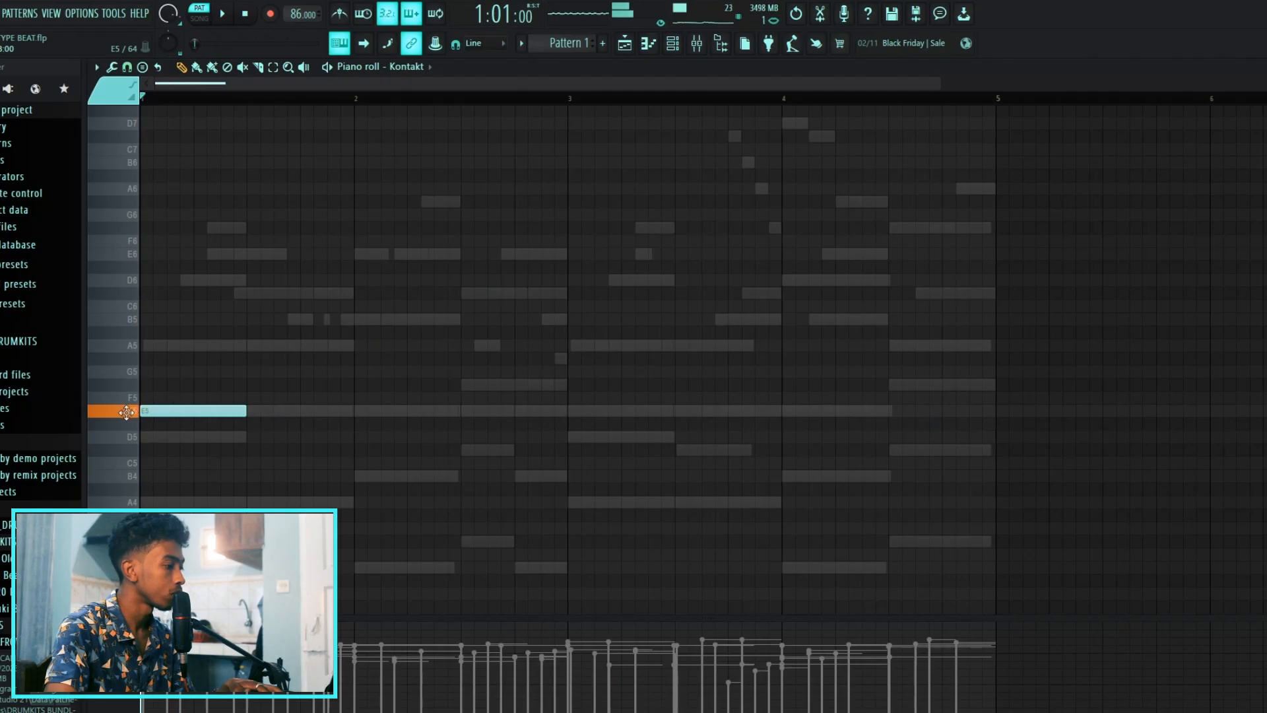
left_click_drag(127, 412, 168, 296)
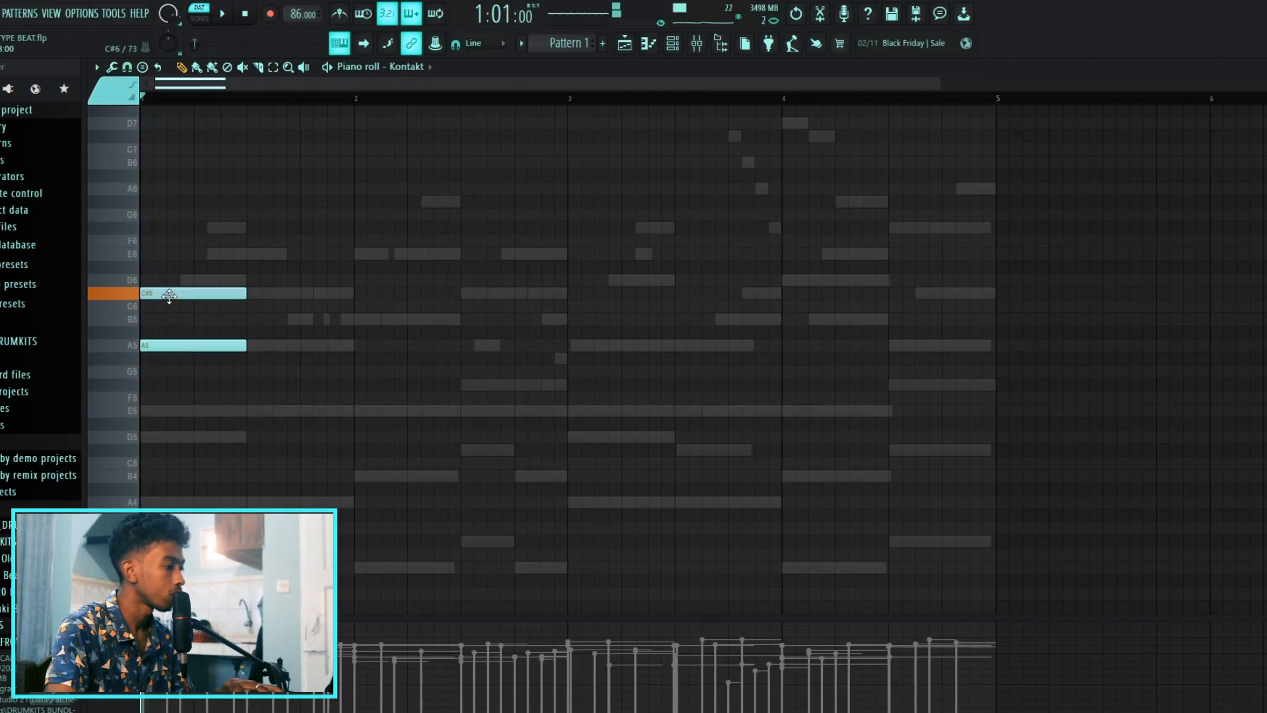
left_click_drag(136, 253, 141, 254)
key("space")
- Play through the four-bar block chords on the second Kontakt channel and review the progression
key("space")
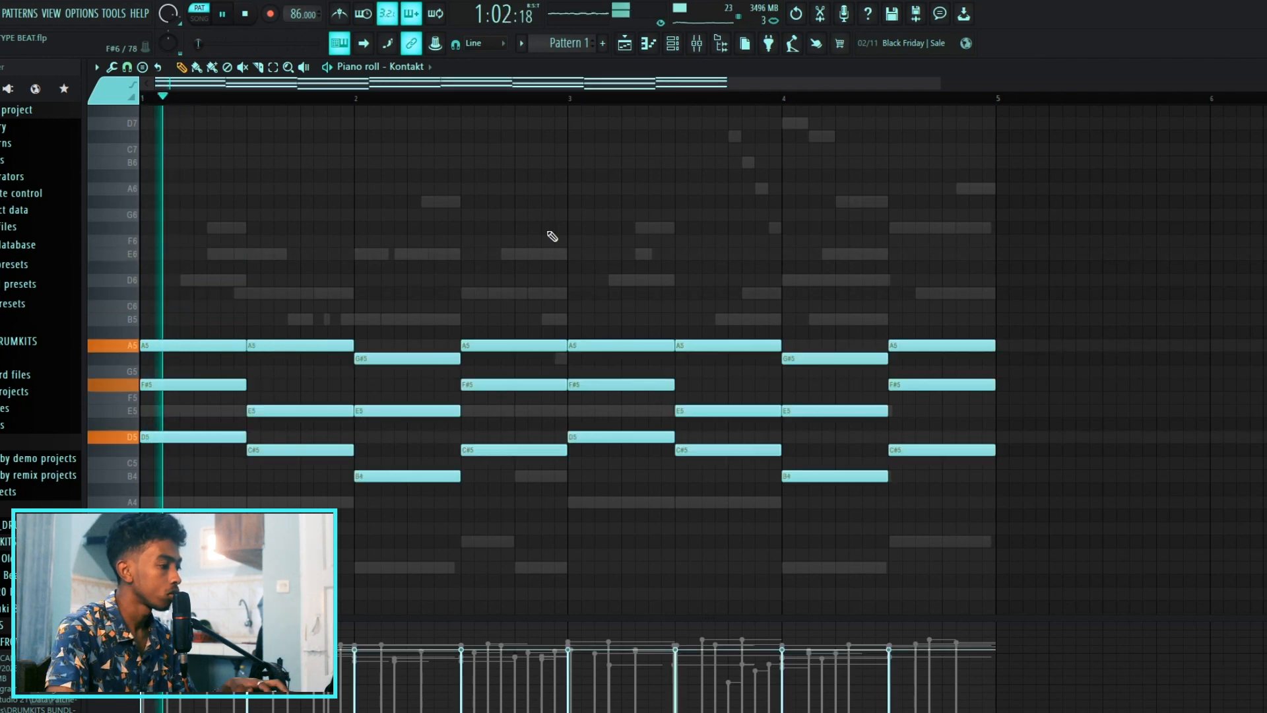
scroll(547, 235, "down", 1)
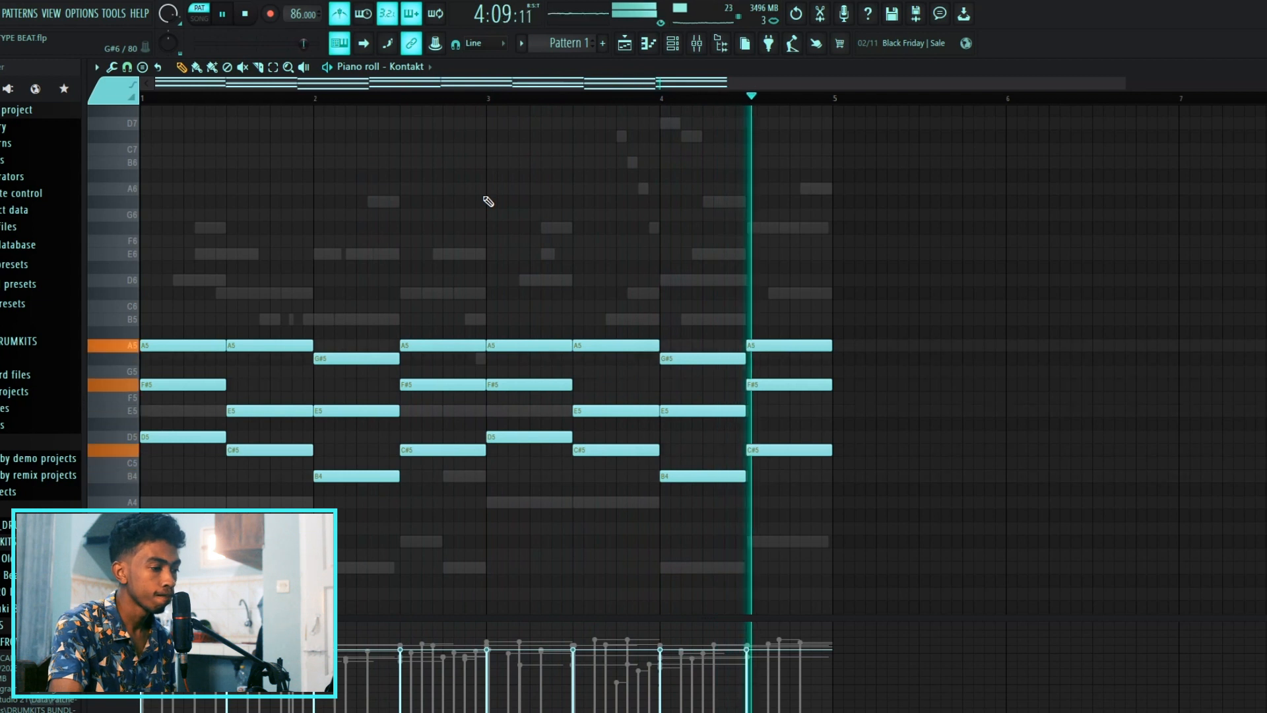
key("space")
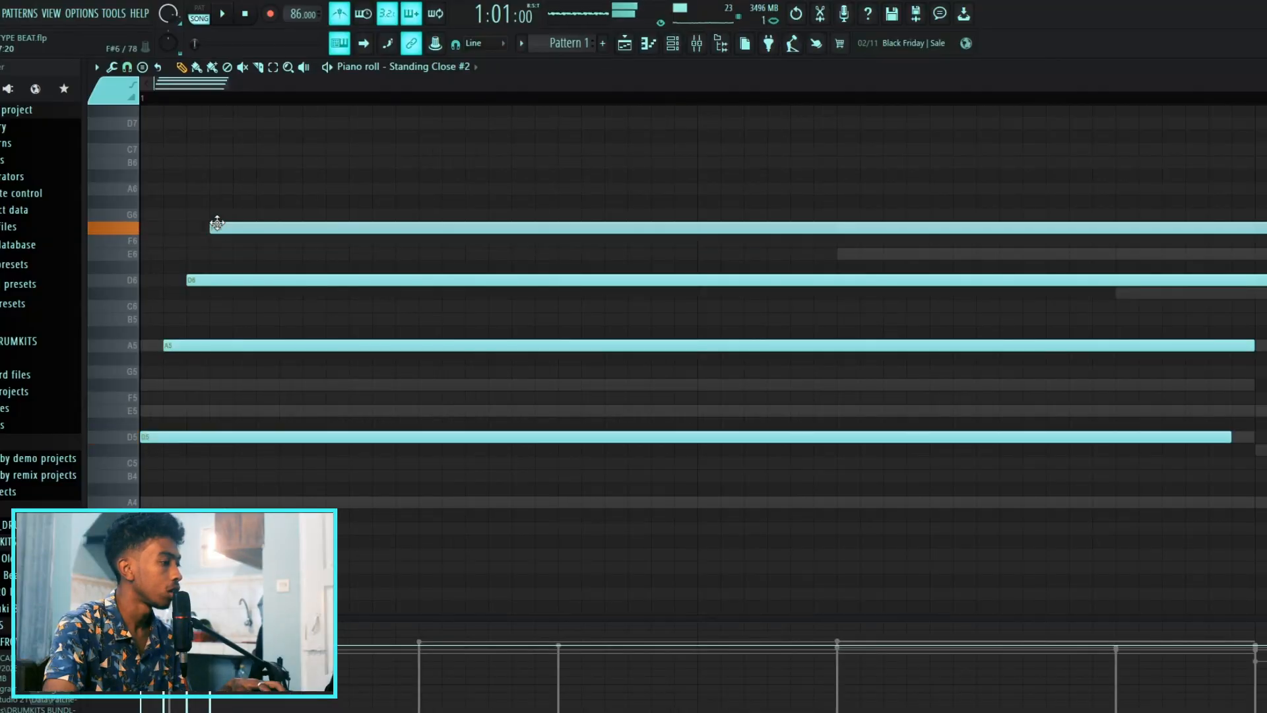
- Play through the strummed chords on the Standing Close #2 channel and review their staggered note starts
key("space")
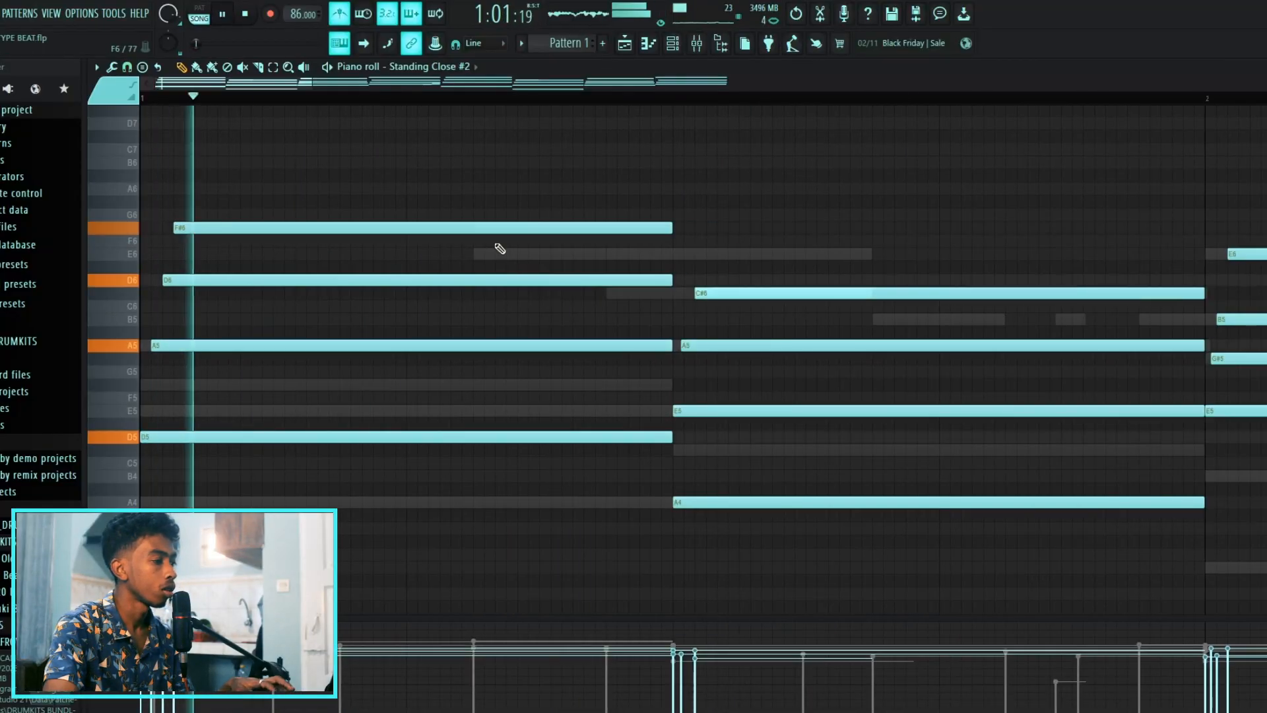
scroll(498, 248, "down", 4)
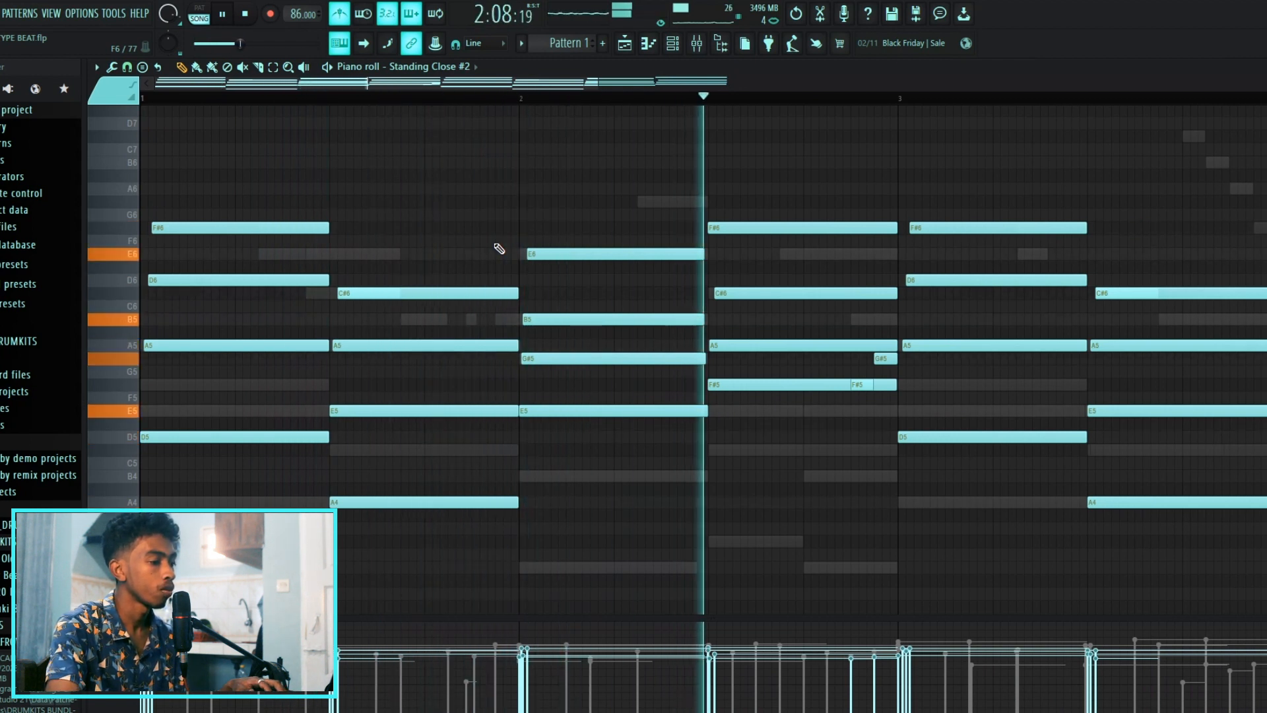
scroll(499, 249, "down", 2)
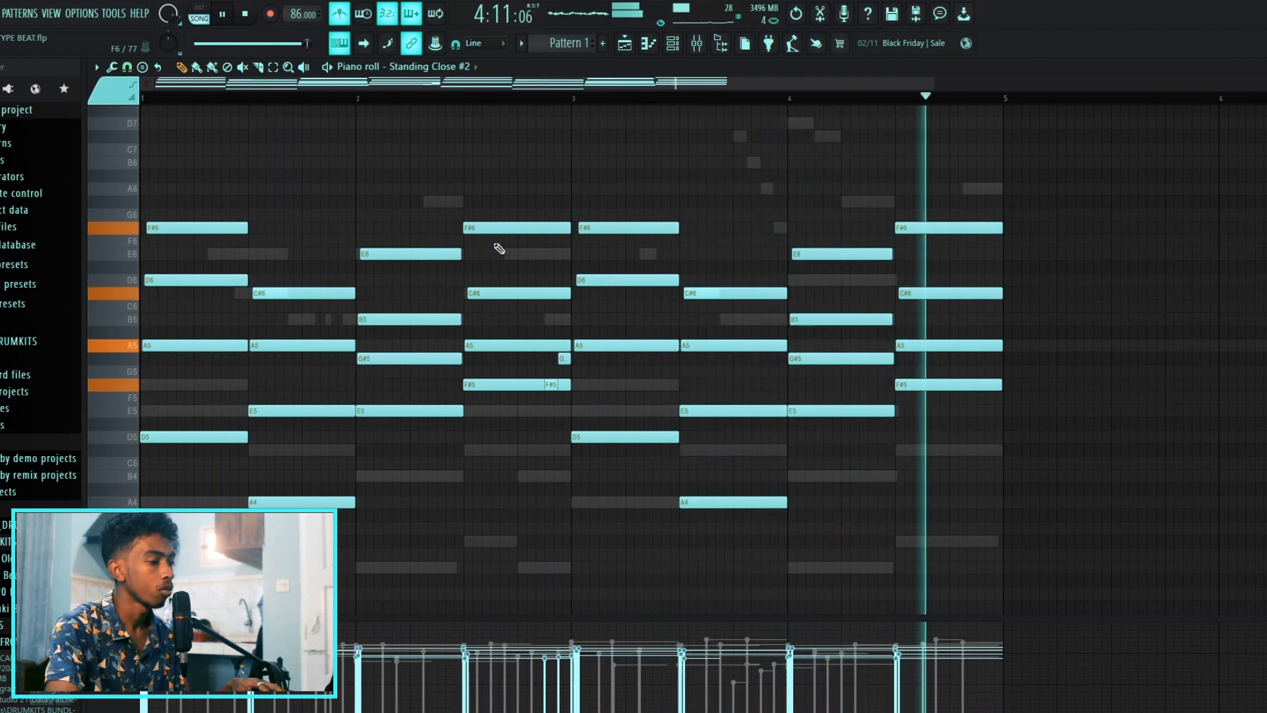
key("space")
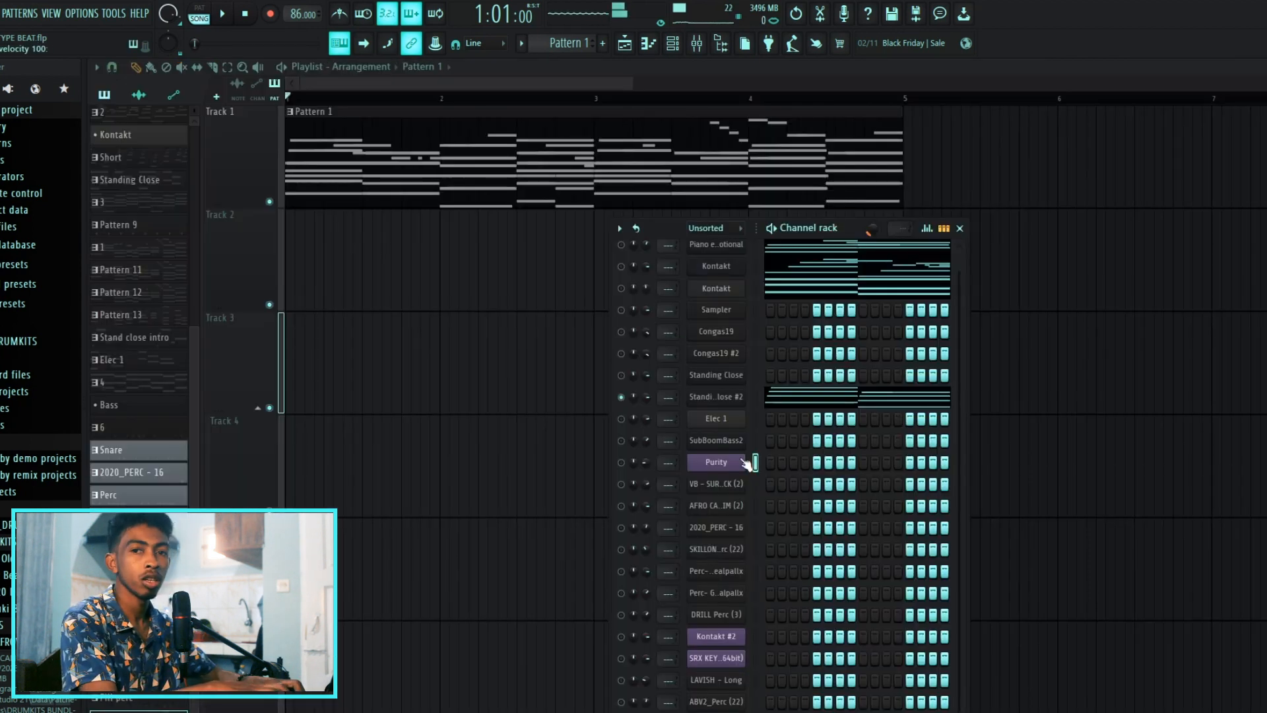
- Balance the Purity channel during playback by raising its volume to 78% and easing it back slightly
key("space")
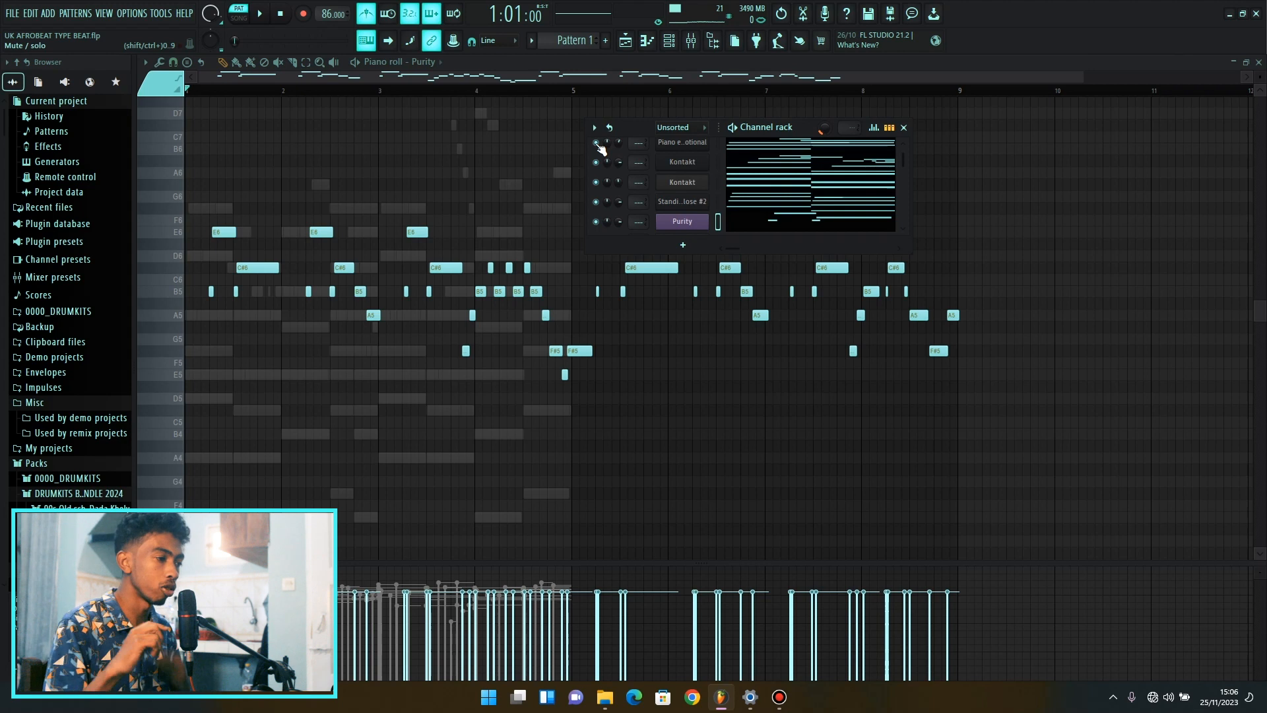
key("space")
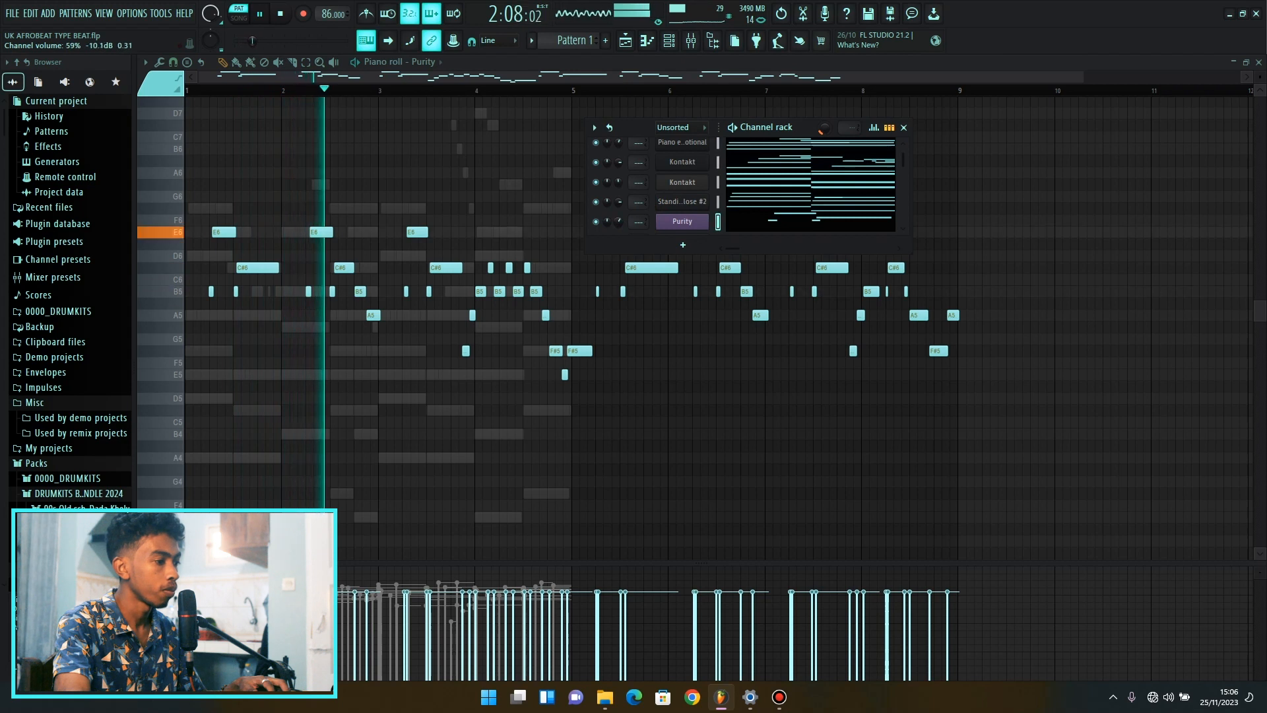
left_click_drag(619, 222, 619, 210)
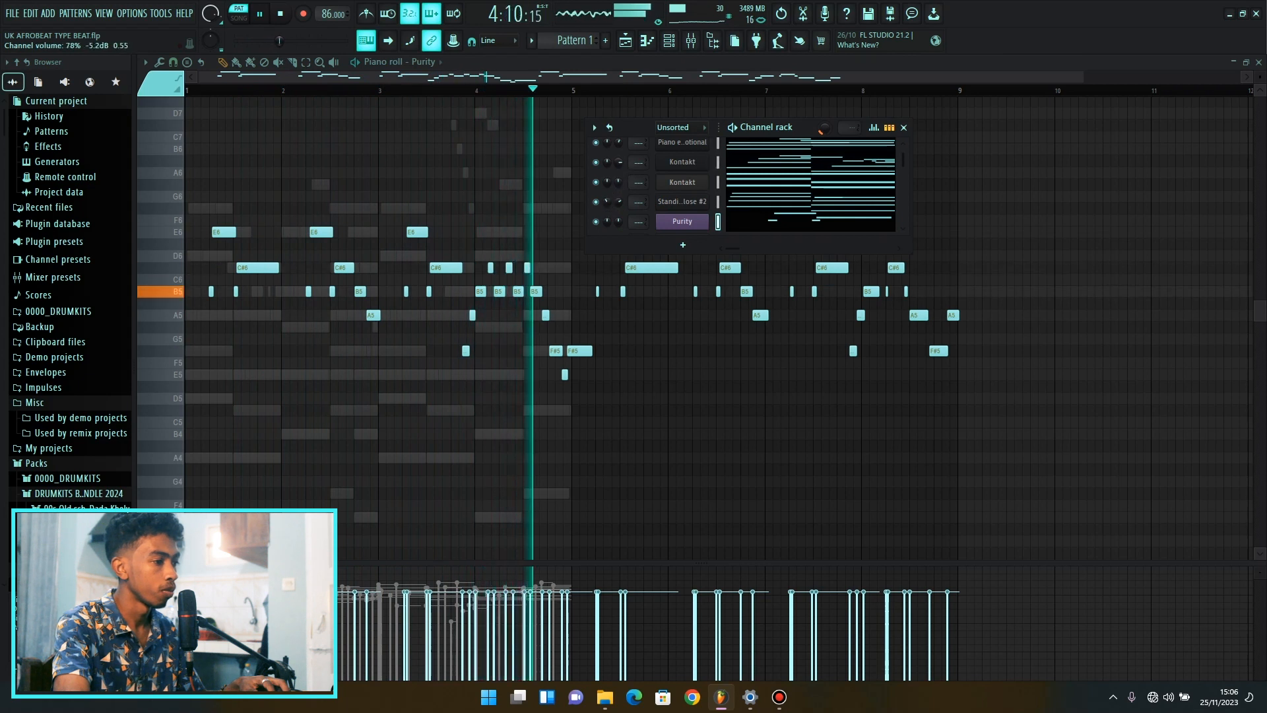
left_click_drag(619, 211, 619, 219)
key("space")
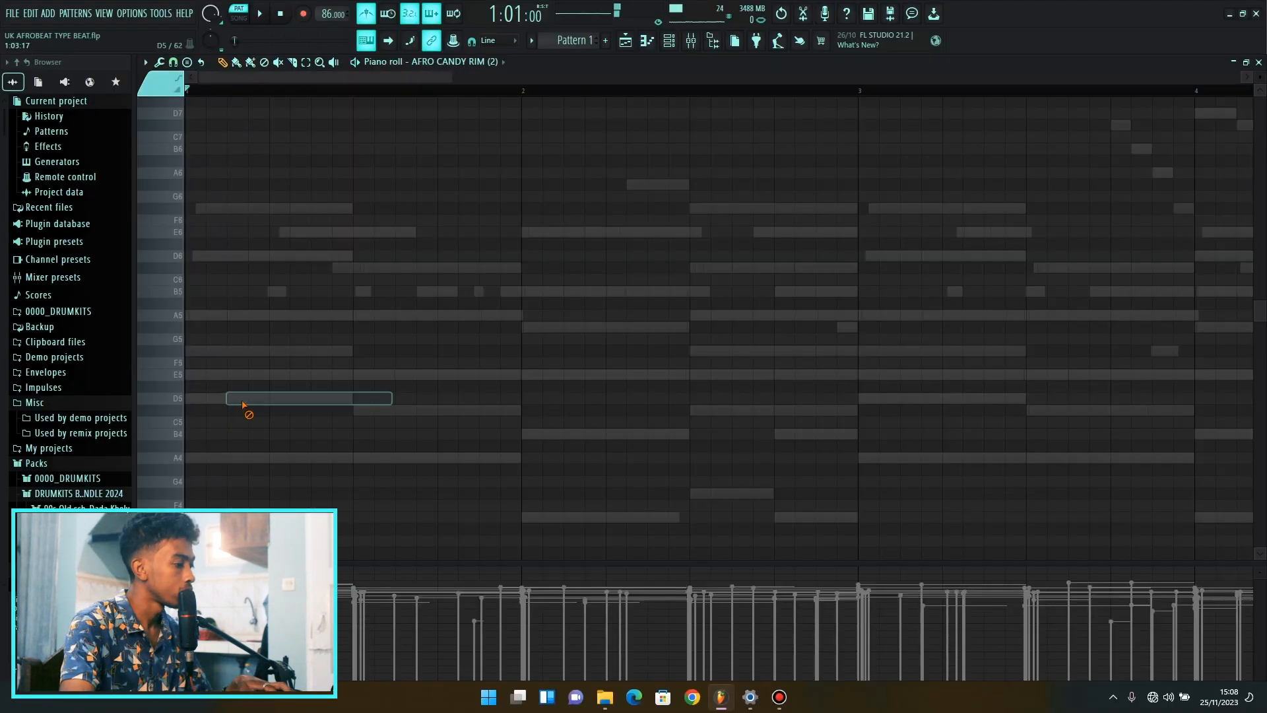
- Place short D5 rim hits on the AFRO CANDY RIM (2) channel, including hits at steps 4 and 13 of bar 1
left_click(249, 398)
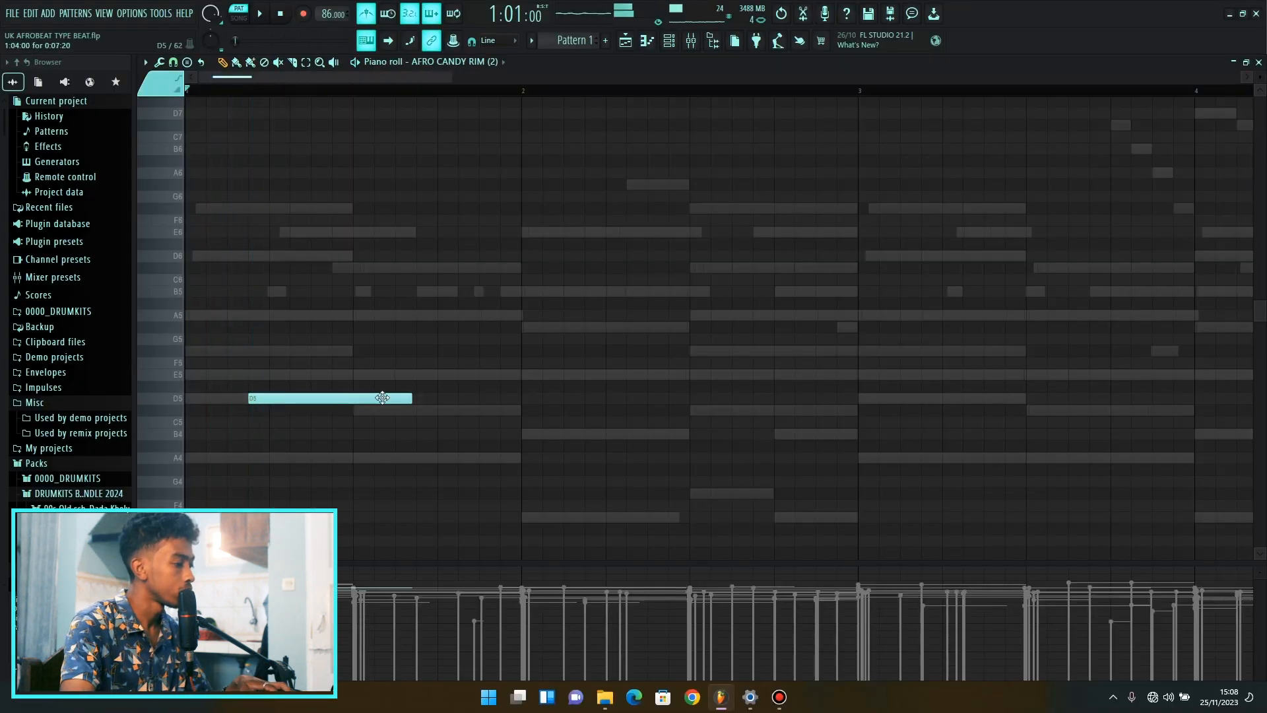
key("space")
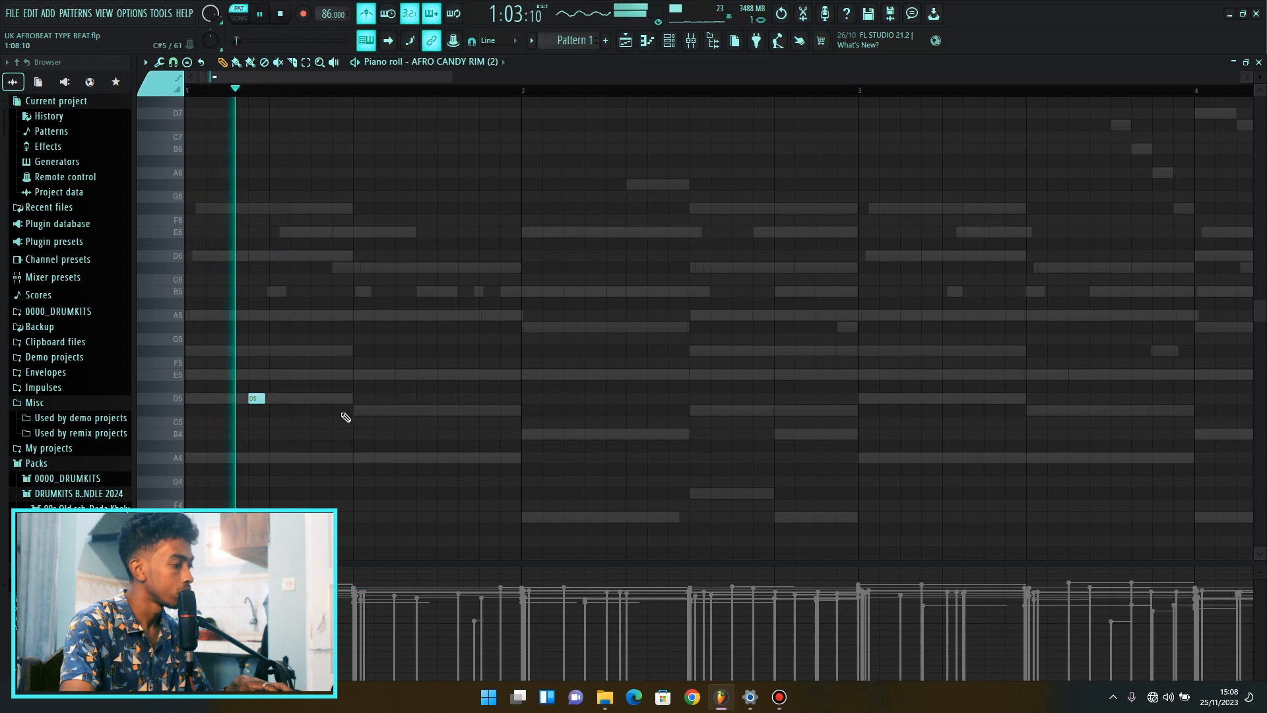
left_click(444, 398)
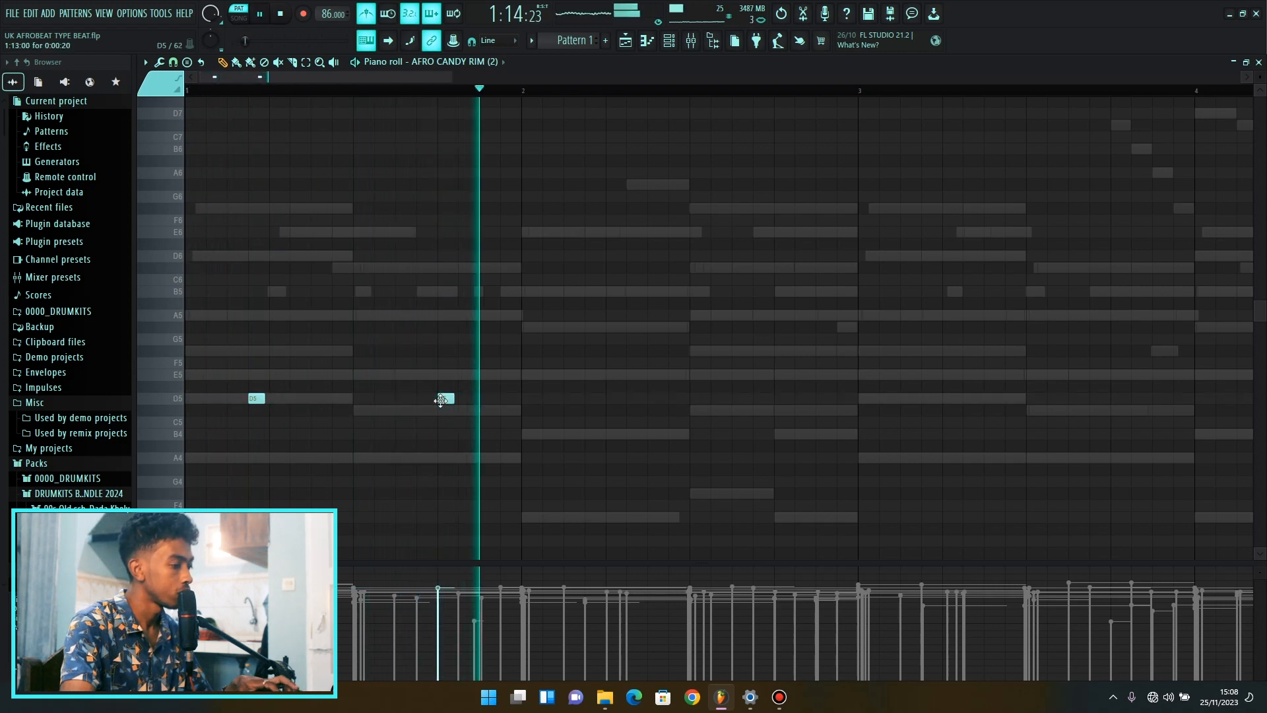
scroll(470, 407, "down", 2)
left_click(465, 399)
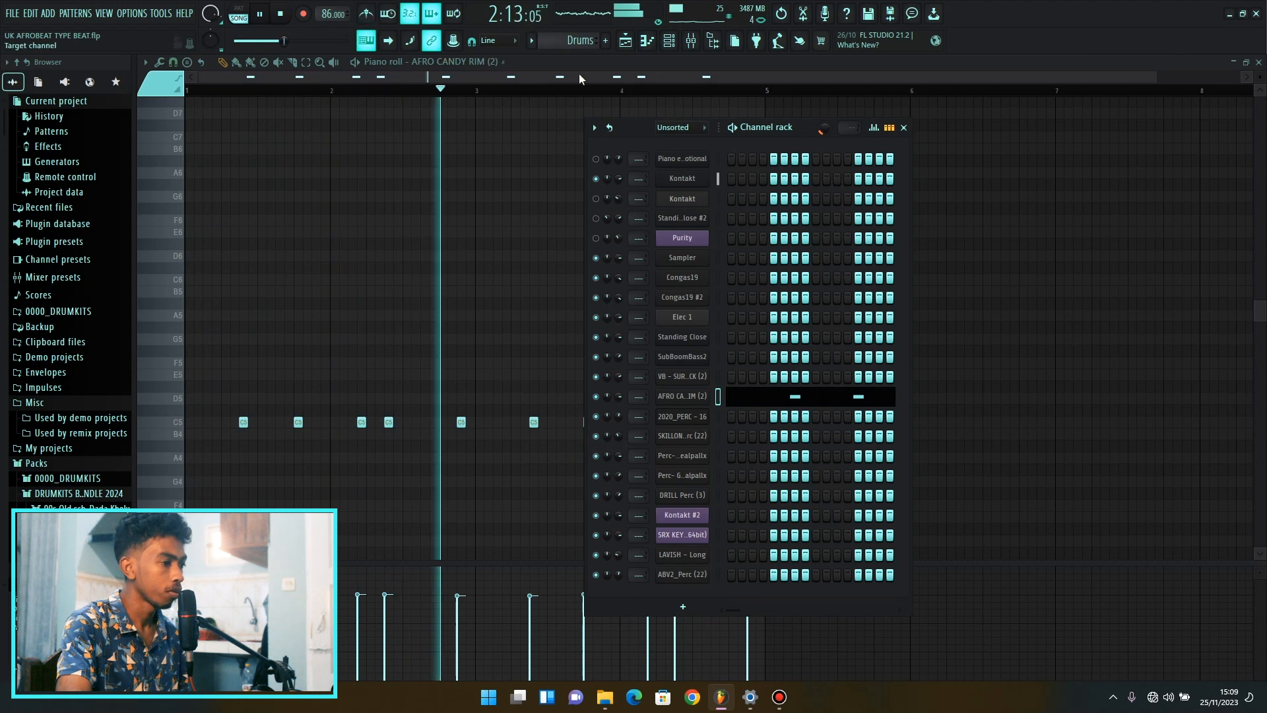
- Move the channel rack clear of the rim notes and play through the AFRO CANDY RIM (2) rhythm in the Drums pattern
left_click_drag(638, 124, 767, 165)
scroll(645, 184, "down", 1)
scroll(642, 182, "down", 2)
scroll(643, 185, "down", 1)
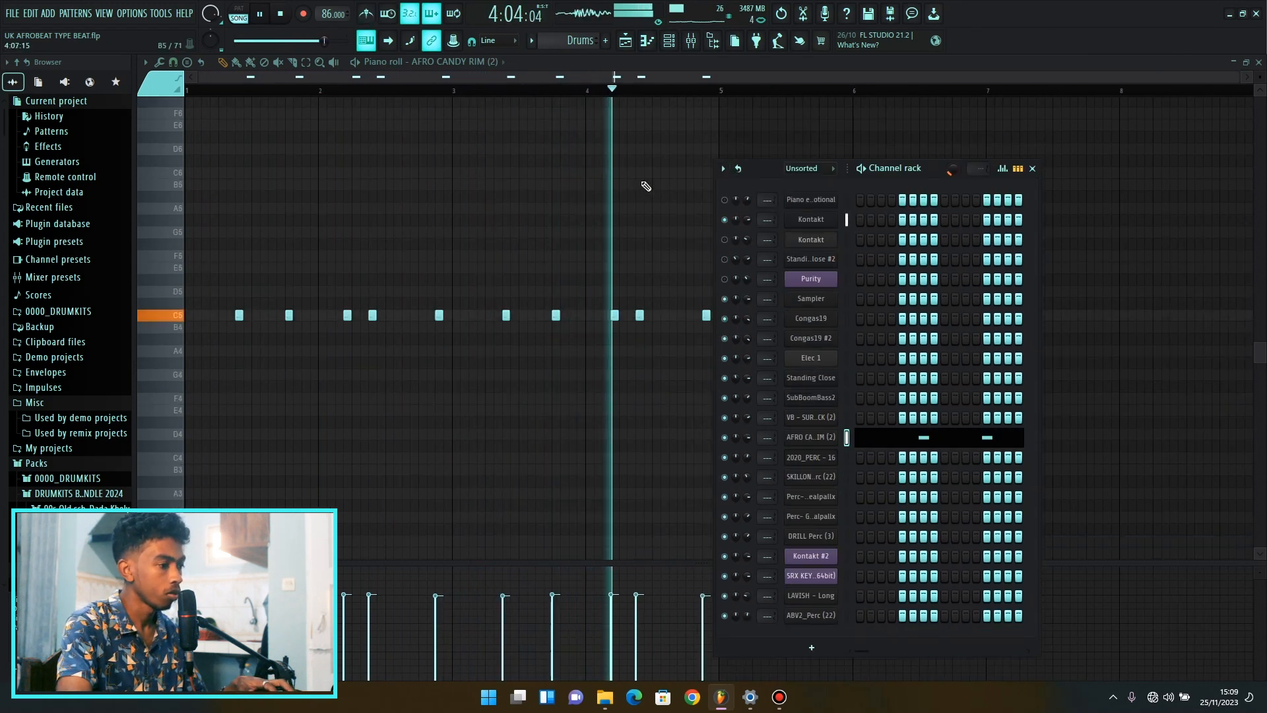
key("space")
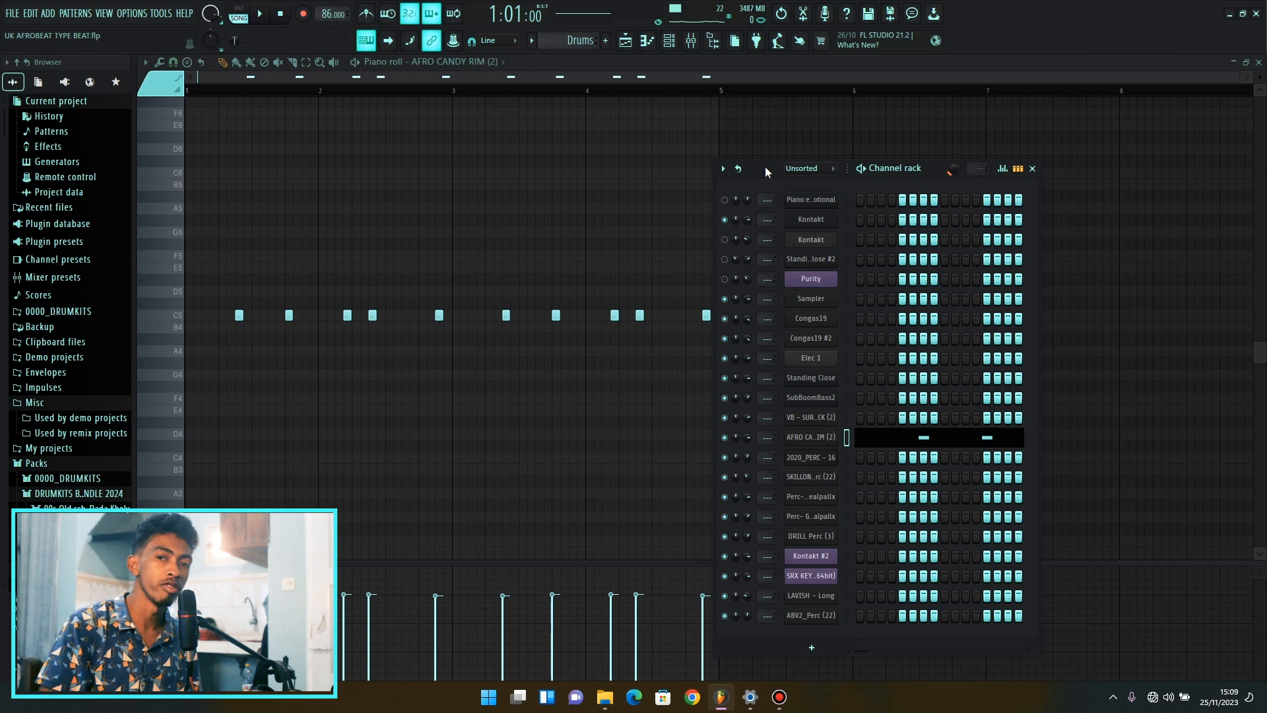
- Play through the kick rhythm on the VB - SURVIVOR KICK (2) channel in the Drums pattern and bring up the channel rack
left_click(647, 42)
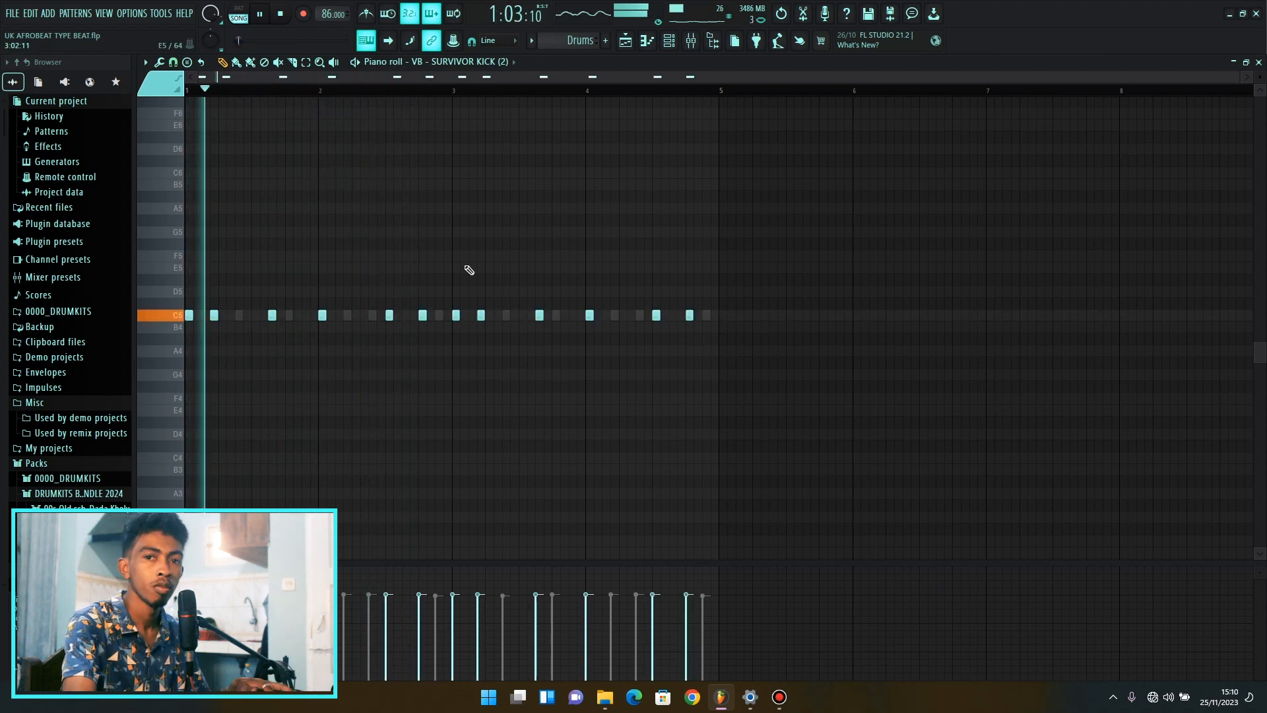
left_click(671, 41)
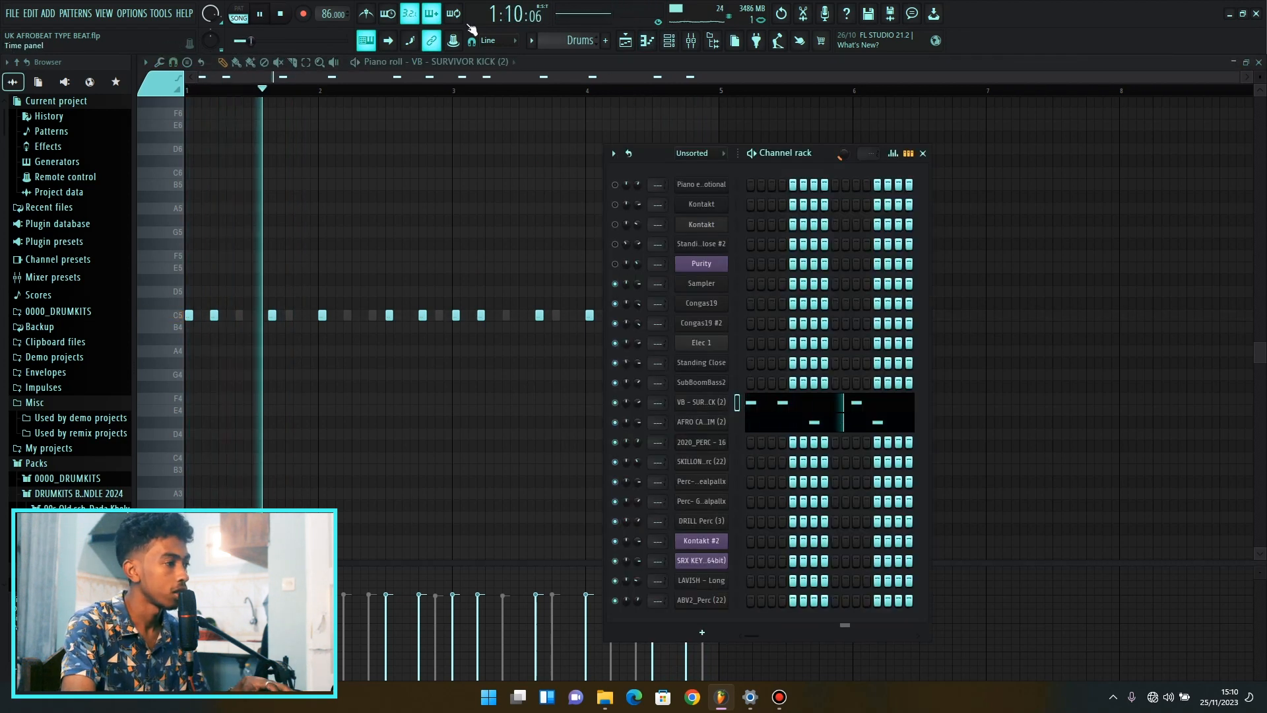
- With the metronome on, place short C5 hits on the SKILLONAIRE Perc (22) channel, including steps 3, 7, 13 and 15 of bar 1
left_click(366, 13)
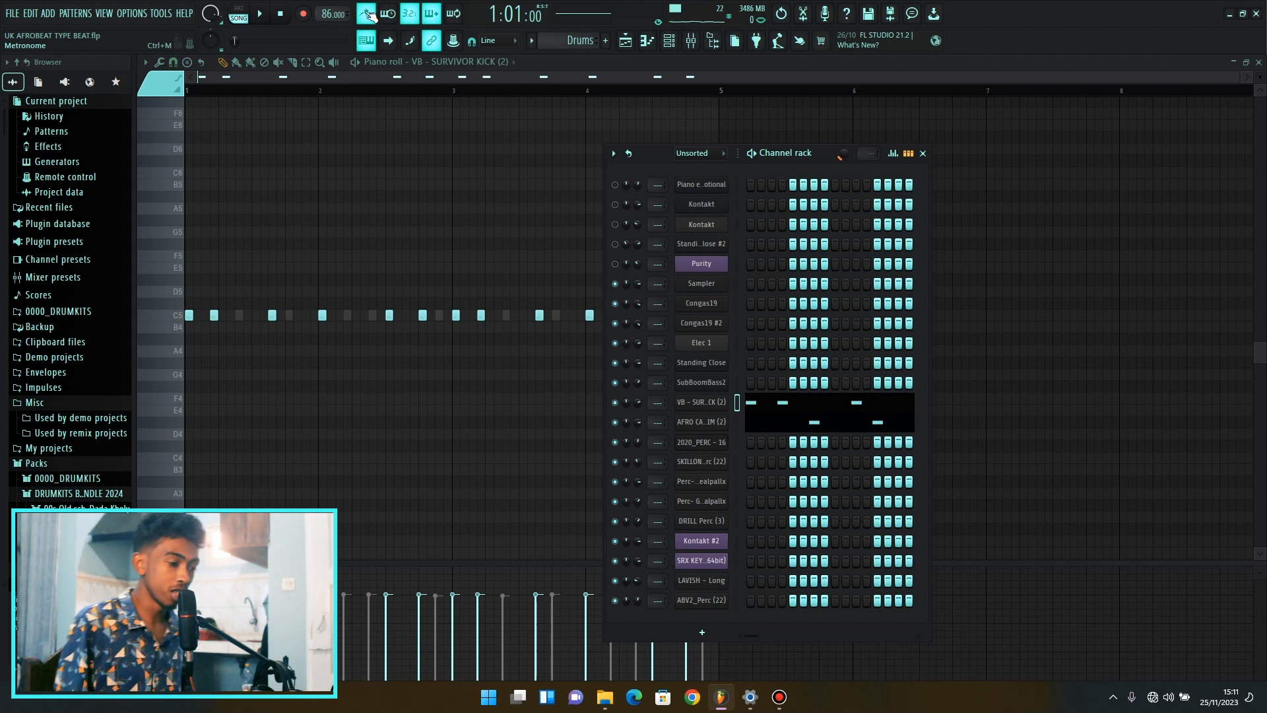
left_click(698, 305)
left_click(189, 315)
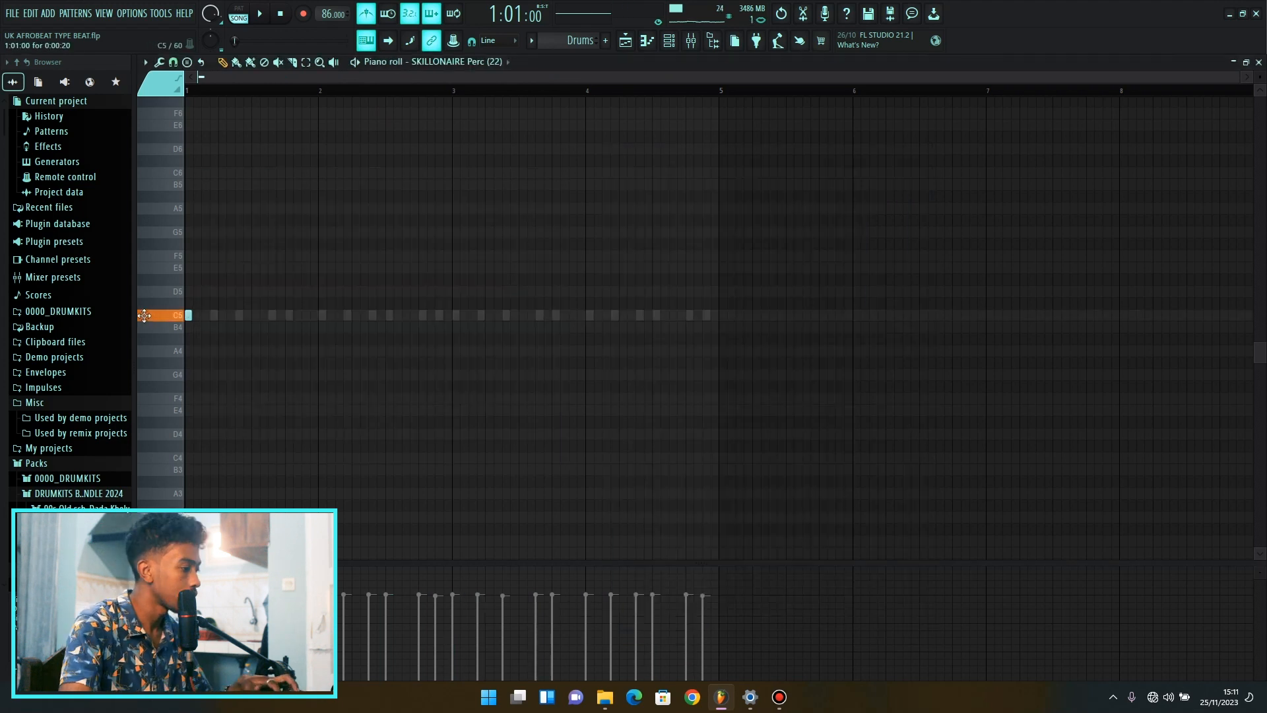
scroll(156, 341, "up", 5)
key("space")
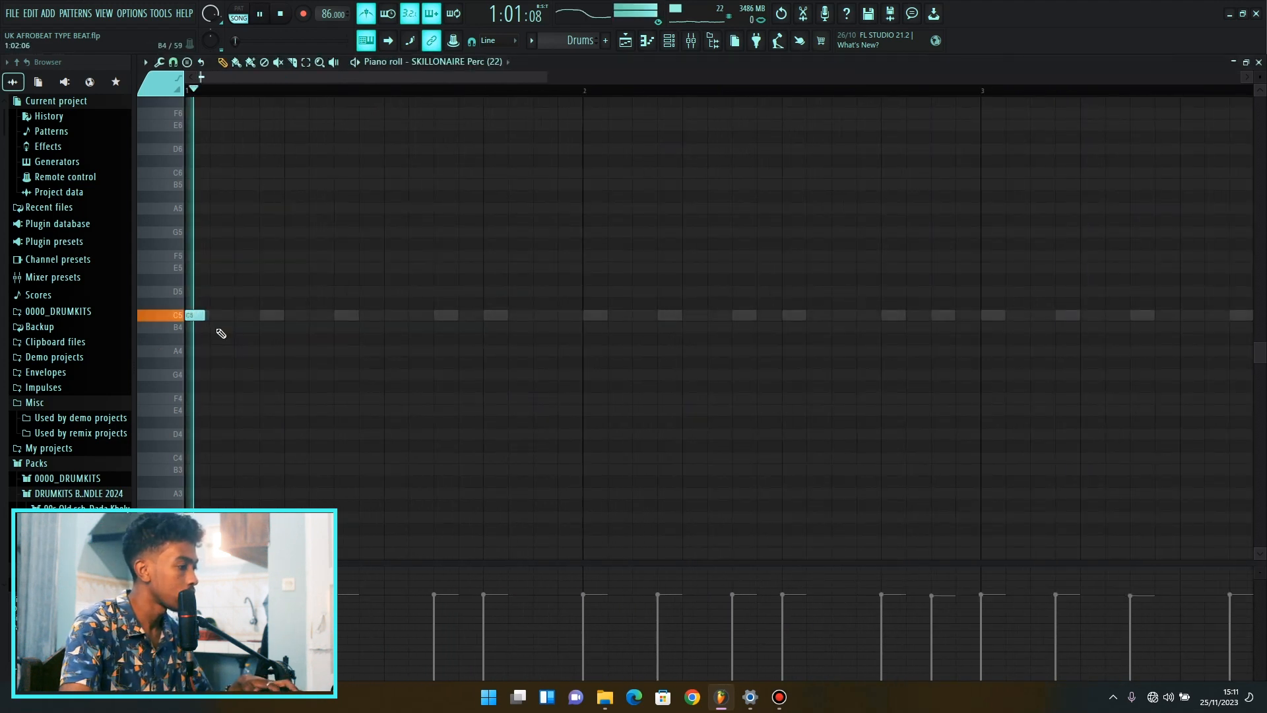
key("space")
key("space")
left_click(242, 315)
key("space")
key("space")
left_click(395, 315)
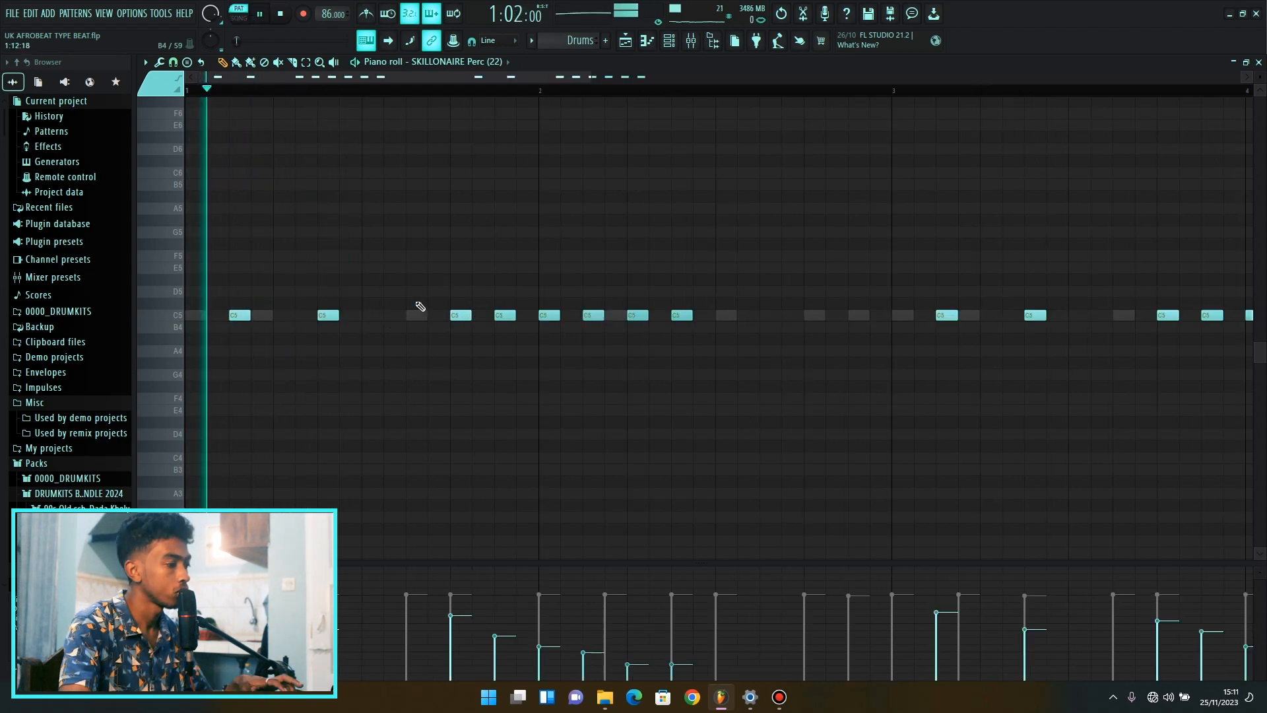
- Play through the SKILLONAIRE Perc (22) rhythm and review it alongside the kick and rim in the channel rack
scroll(351, 258, "down", 3)
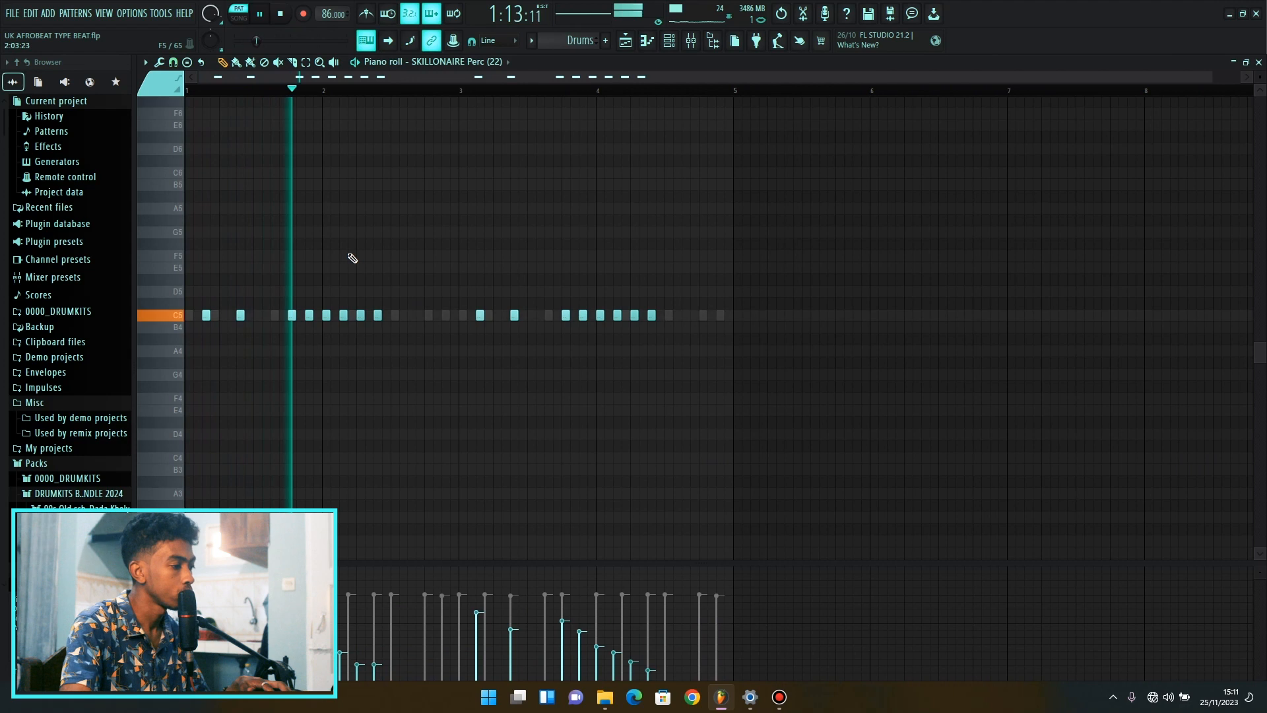
left_click(681, 42)
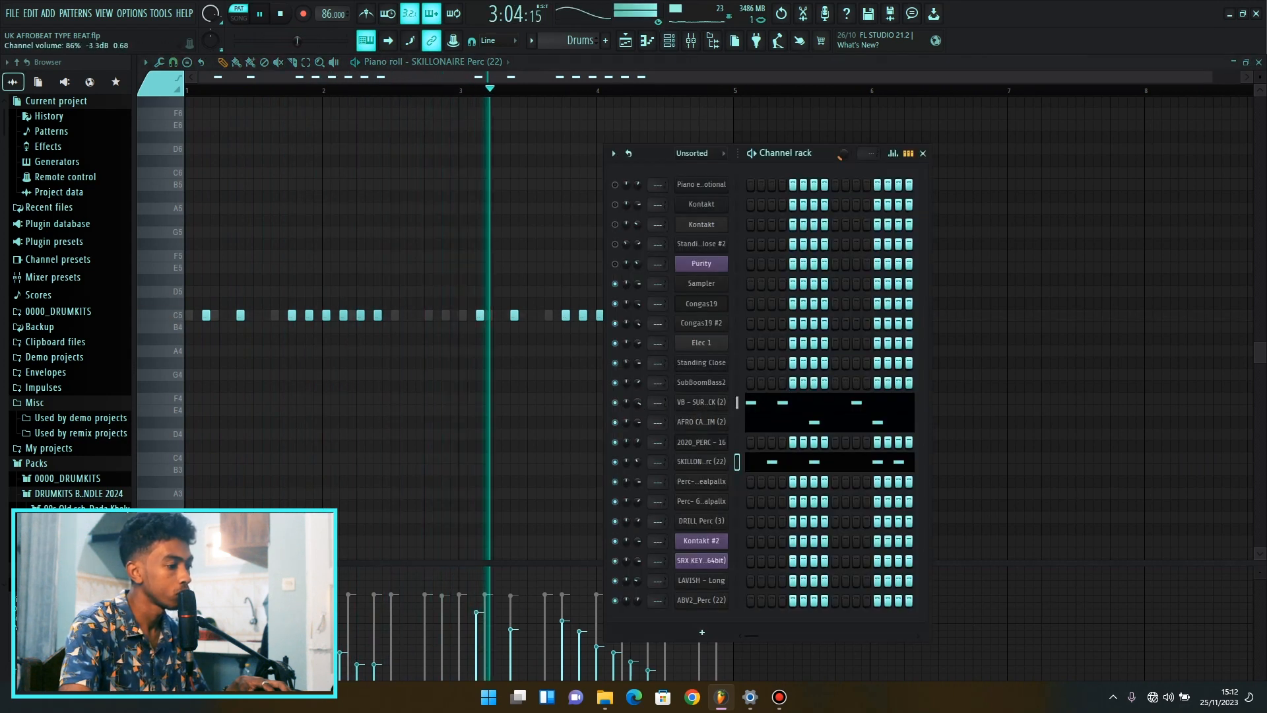
left_click(755, 404)
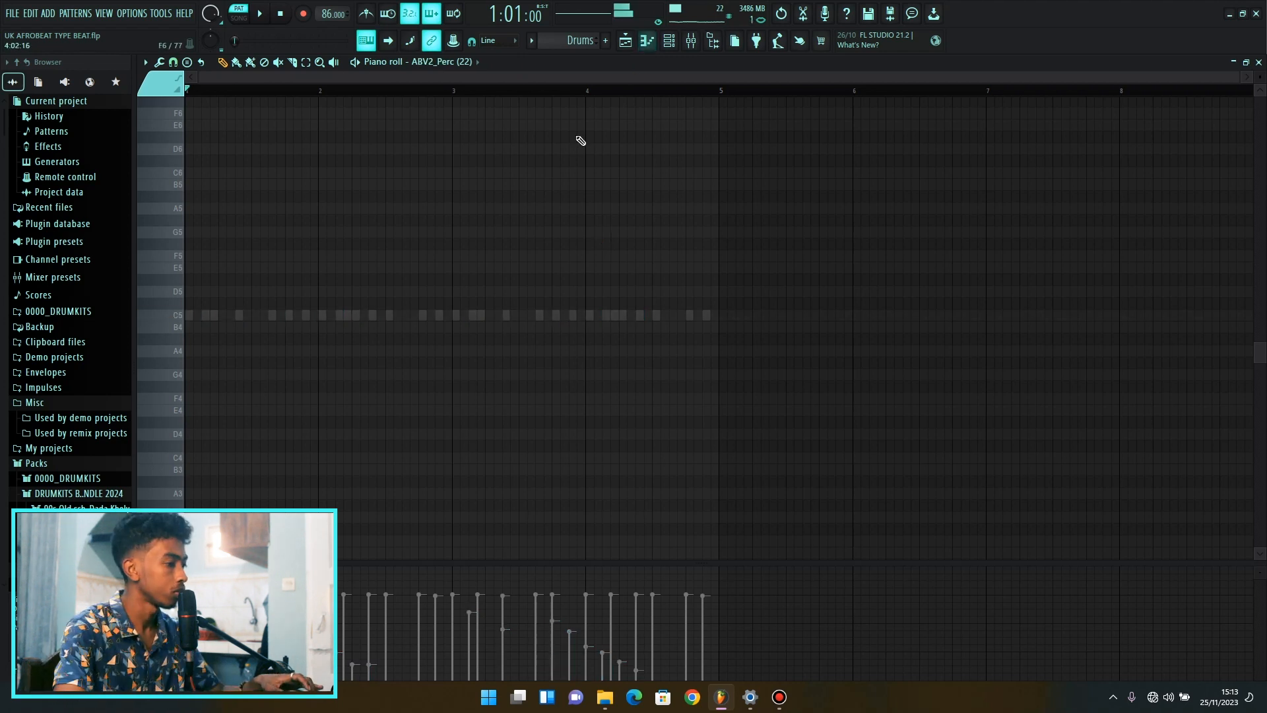
- Place two short C5 hits close together at the start of bar 1 on the ABV2_Perc (22) channel
left_click(197, 314)
scroll(198, 317, "up", 5)
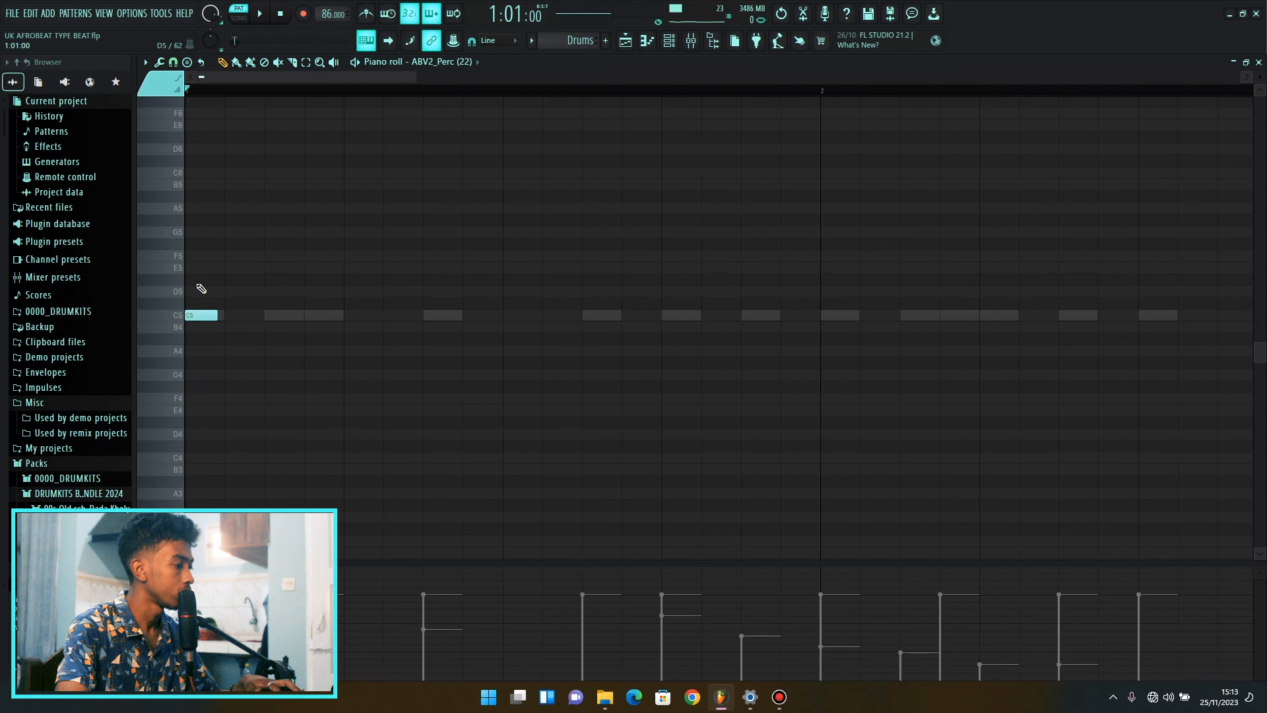
scroll(255, 349, "down", 2)
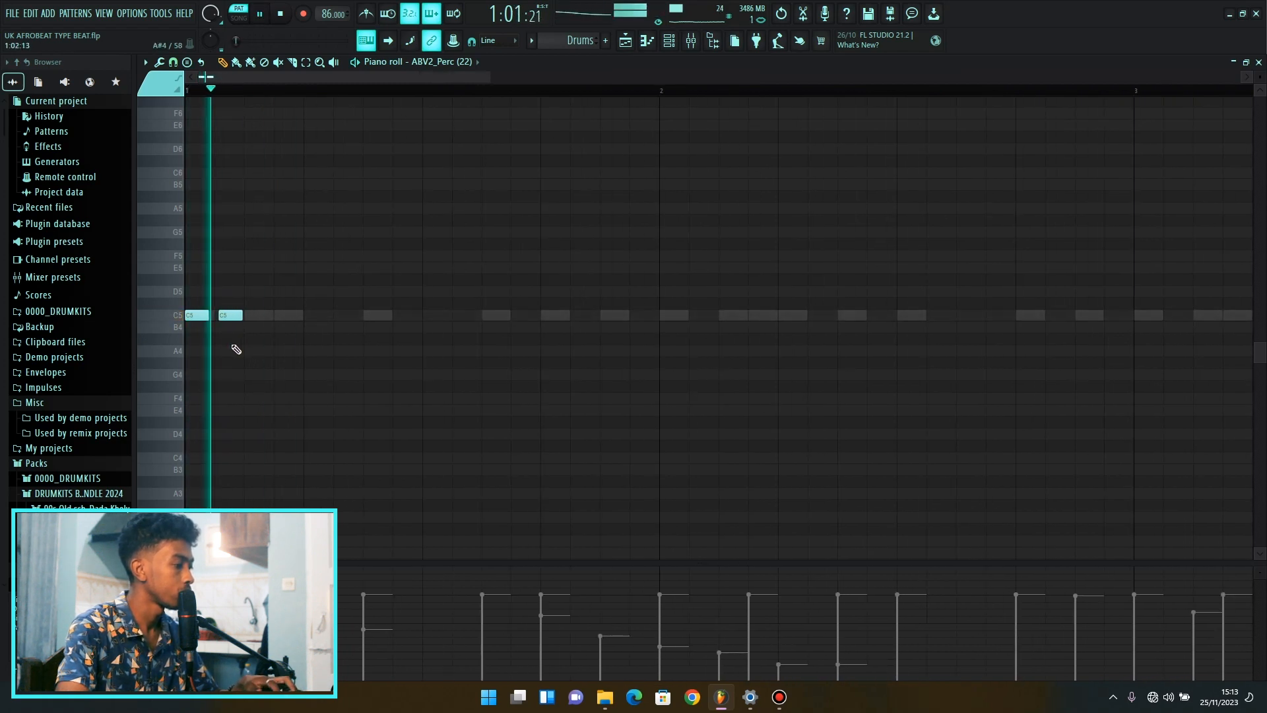
key("space")
- Select the pair of ABV2_Perc (22) hits and duplicate it on every beat through the end of bar 4
left_click(305, 62)
scroll(297, 330, "up", 1)
left_click_drag(304, 356, 5, 122)
scroll(343, 309, "down", 5)
scroll(343, 309, "down", 2)
key("ctrl+b")
key("ctrl+b")
key("ctrl+b")
key("ctrl+b")
key("ctrl+b")
key("ctrl+b")
key("ctrl+b")
key("ctrl+b")
key("ctrl+b")
key("ctrl+b")
key("ctrl+b")
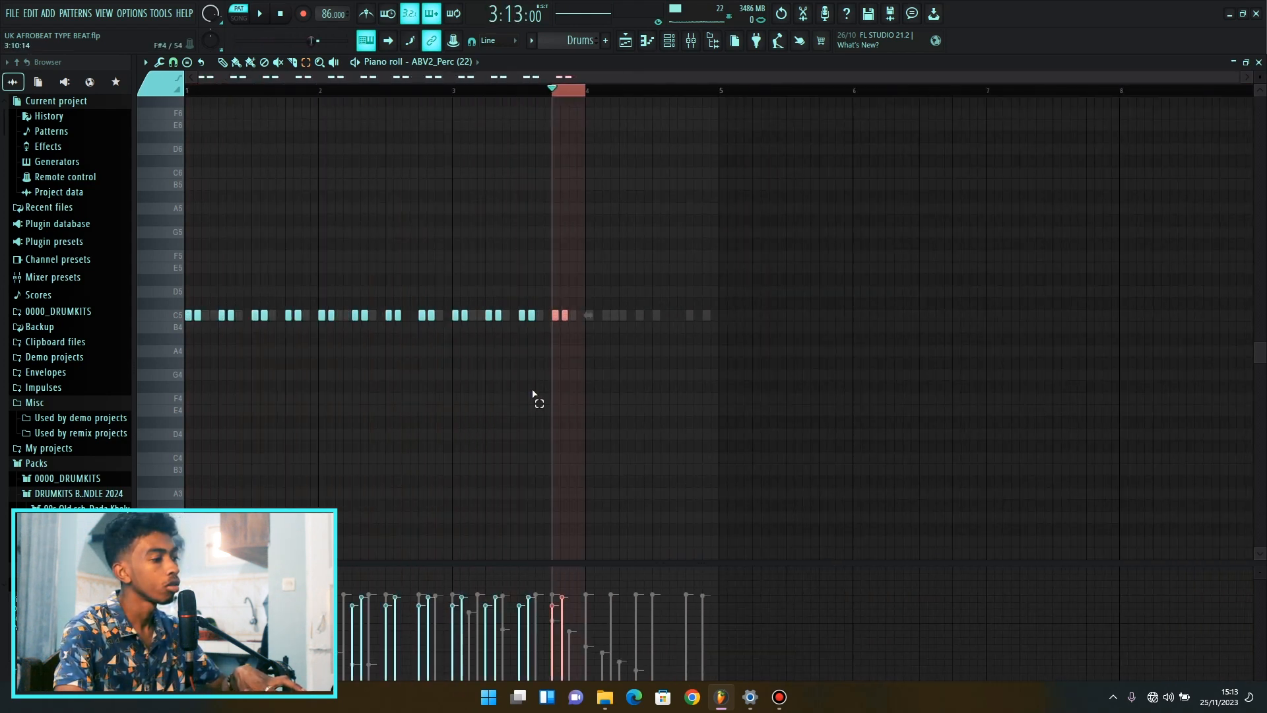
key("ctrl+b")
key("ctrl+b")
key("ctrl+b")
key("ctrl+b")
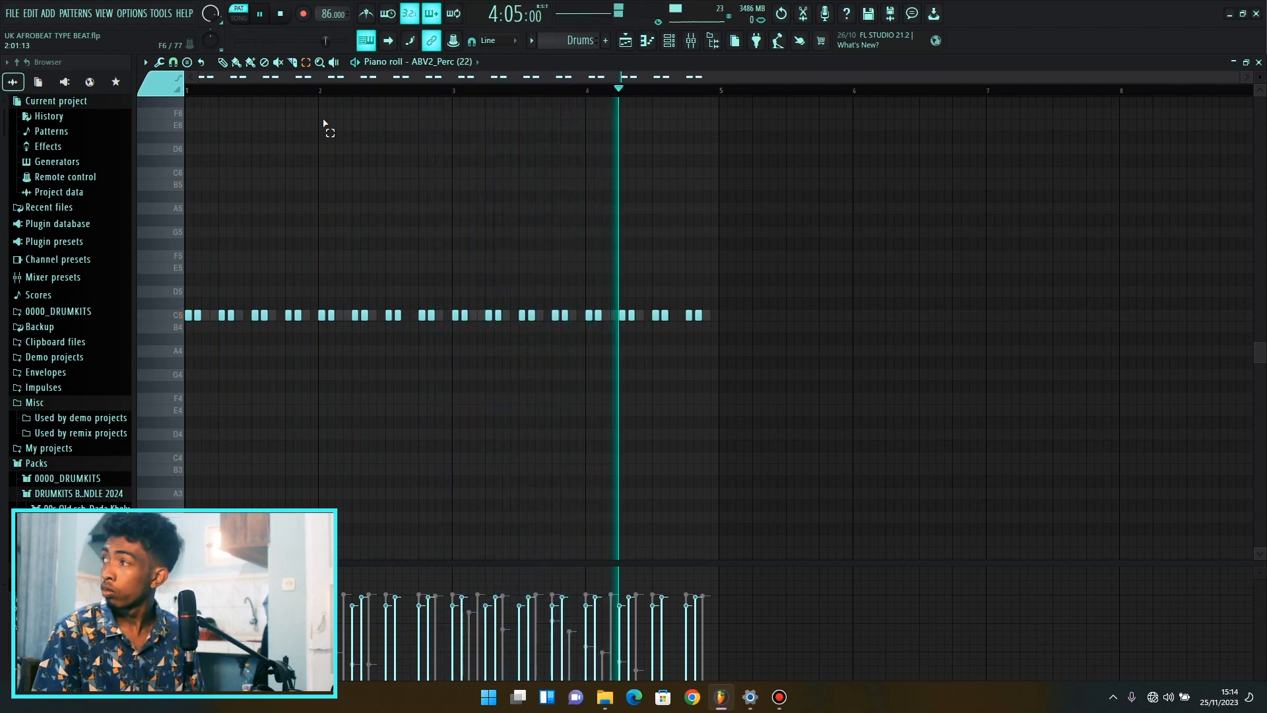
- Stop the ABV2_Perc (22) preview and play the drums together in song mode
key("space")
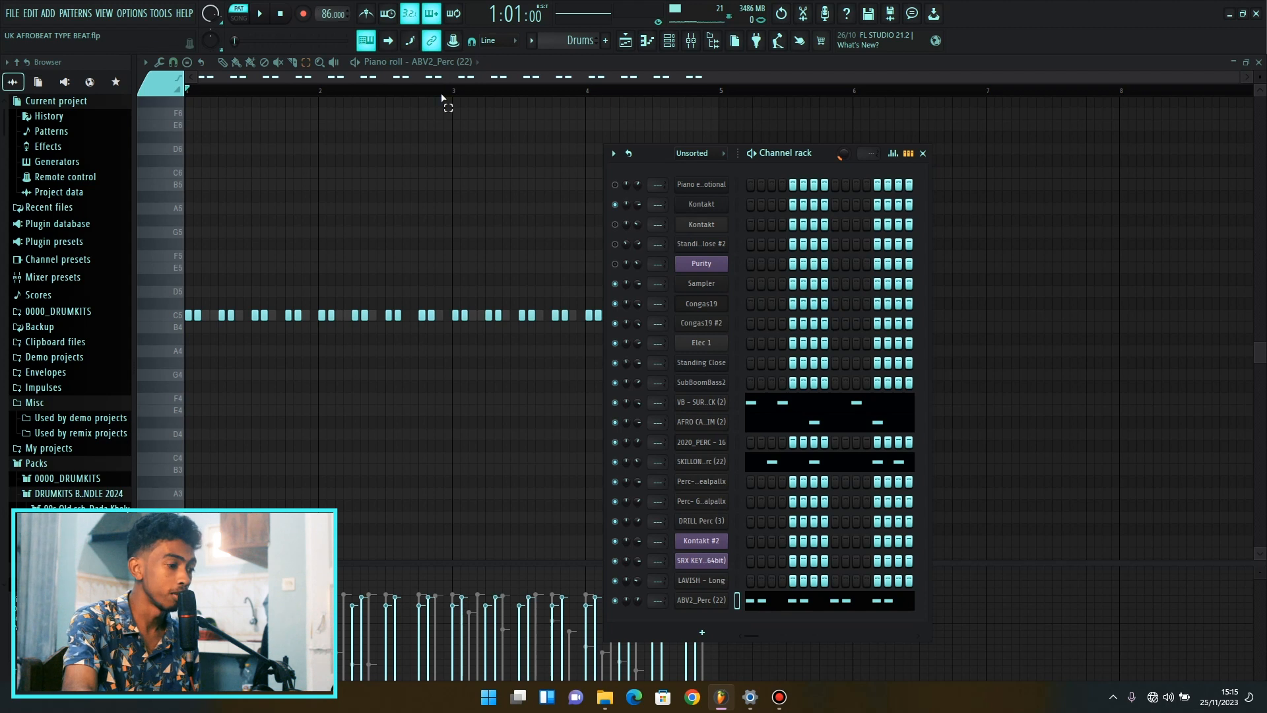
key("space")
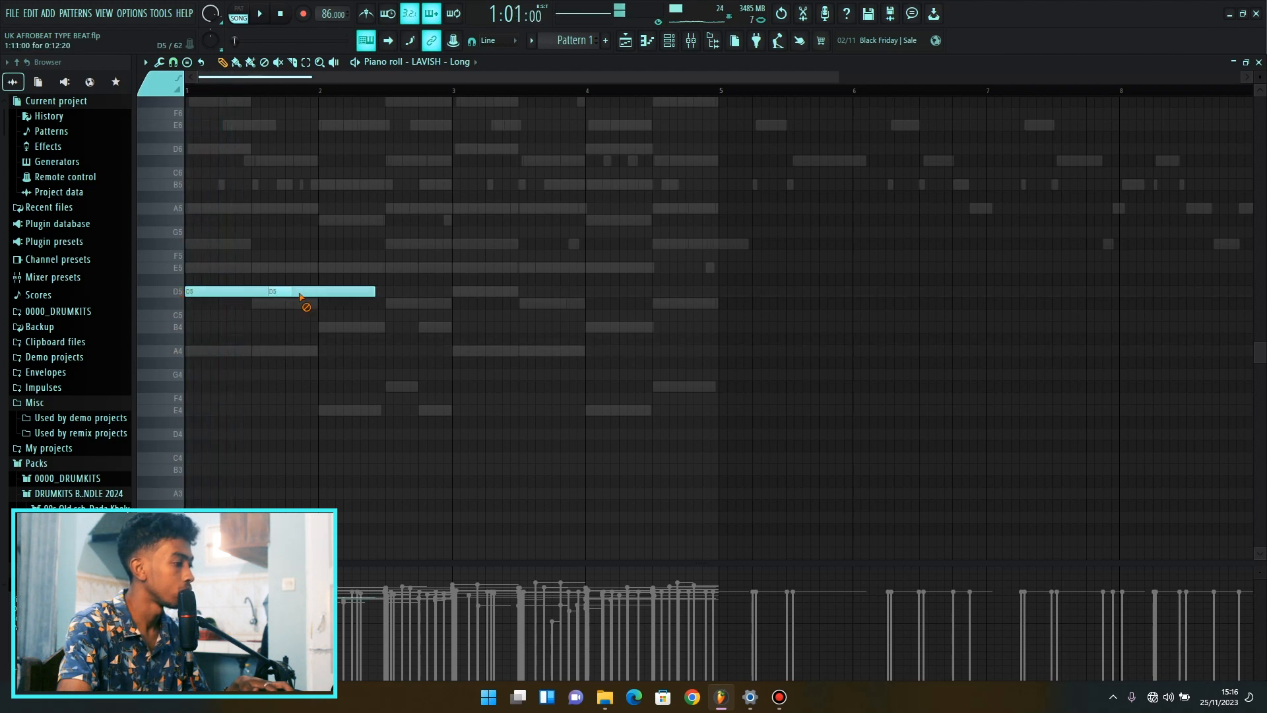
- Play the LAVISH - Long melody in the Drums pattern in pattern mode with the metronome on, reviewing its notes across the bars
left_click(237, 12)
scroll(264, 191, "down", 2)
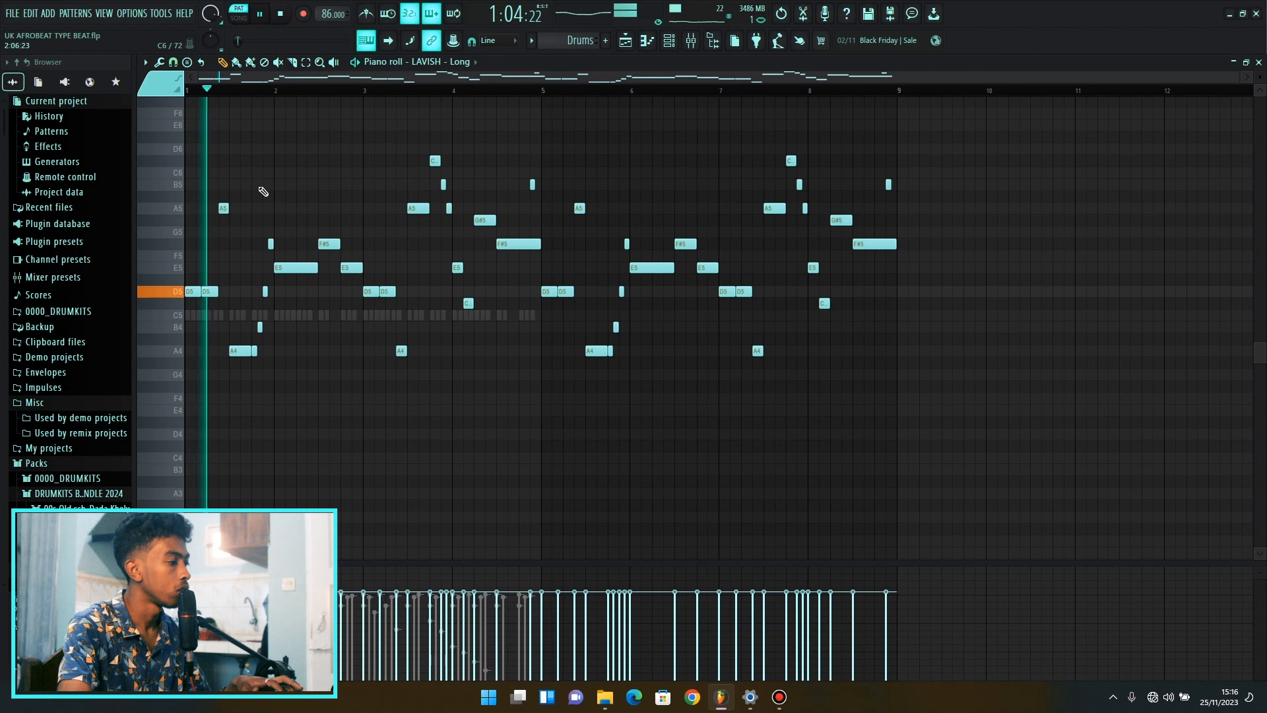
scroll(212, 198, "up", 4)
left_click(366, 14)
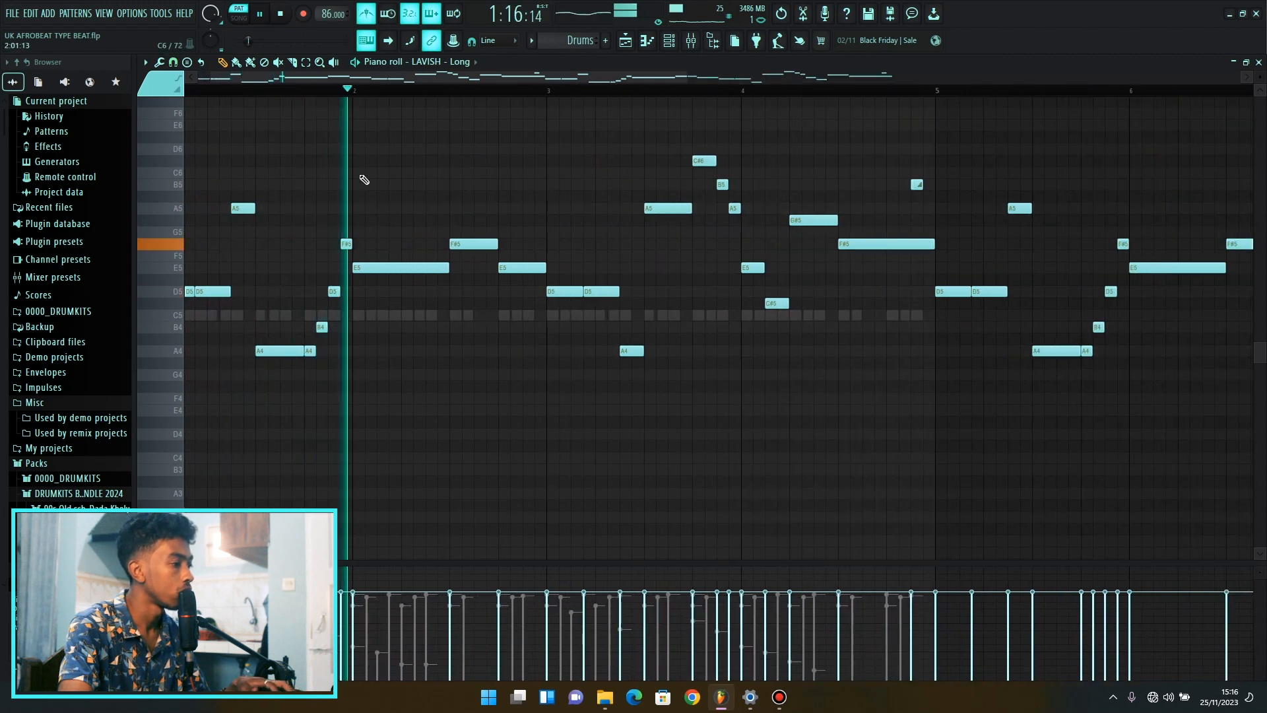
scroll(364, 180, "down", 1)
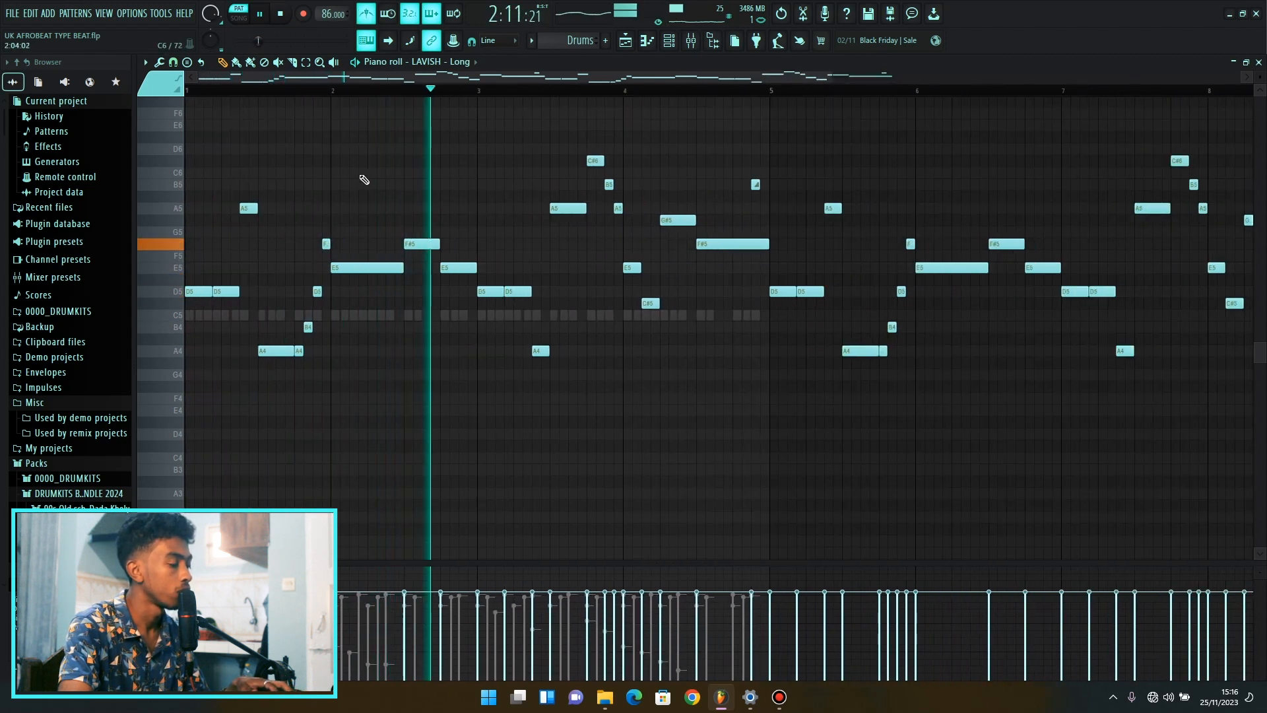
scroll(363, 180, "down", 1)
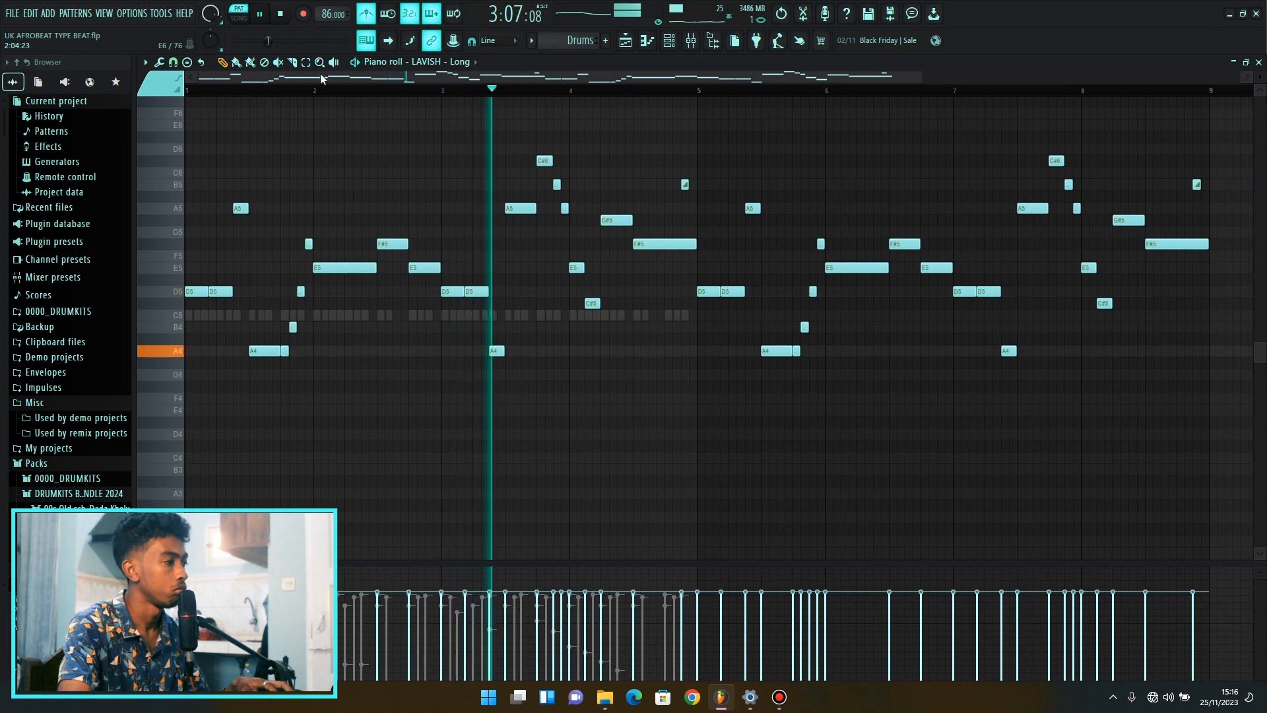
scroll(628, 234, "up", 1)
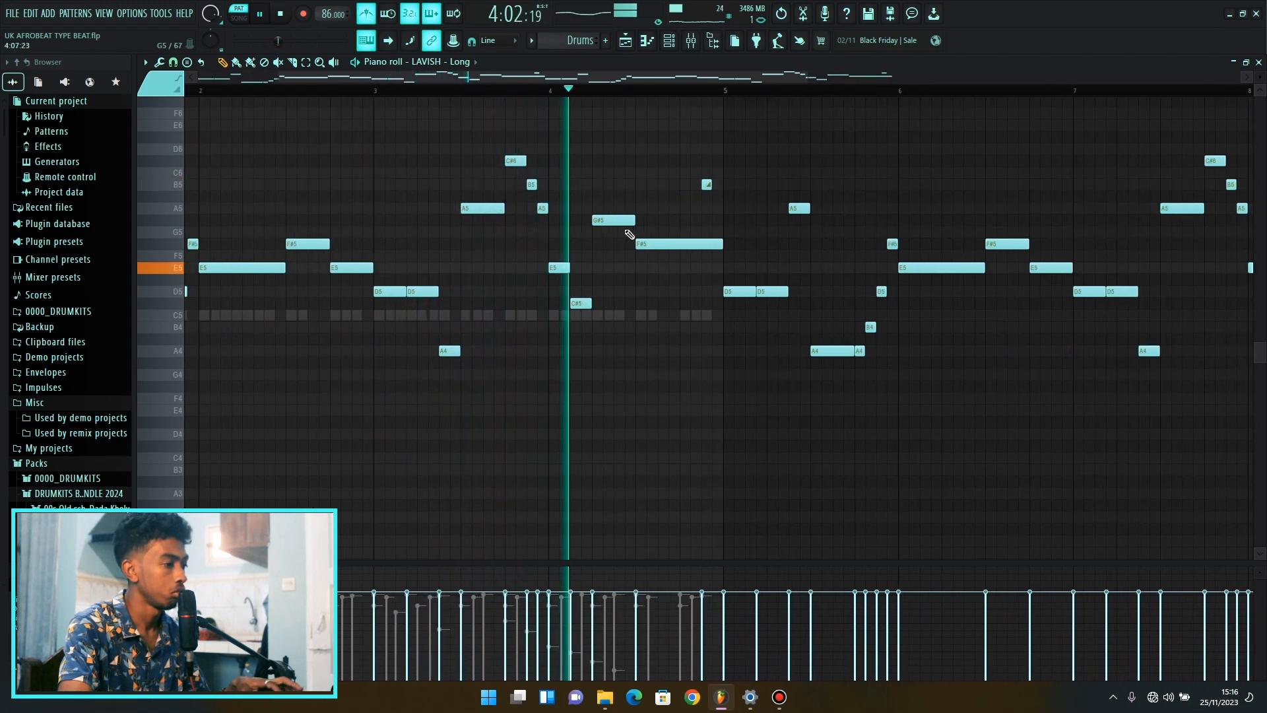
scroll(629, 234, "down", 2)
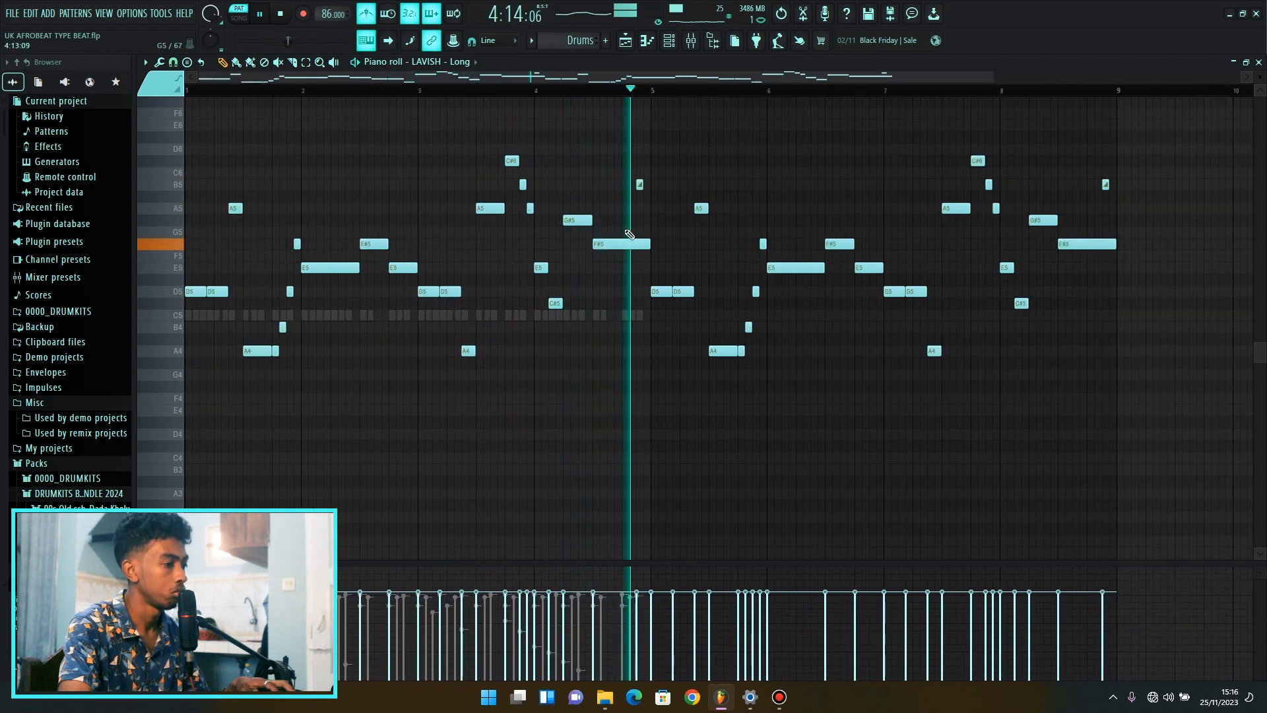
key("space")
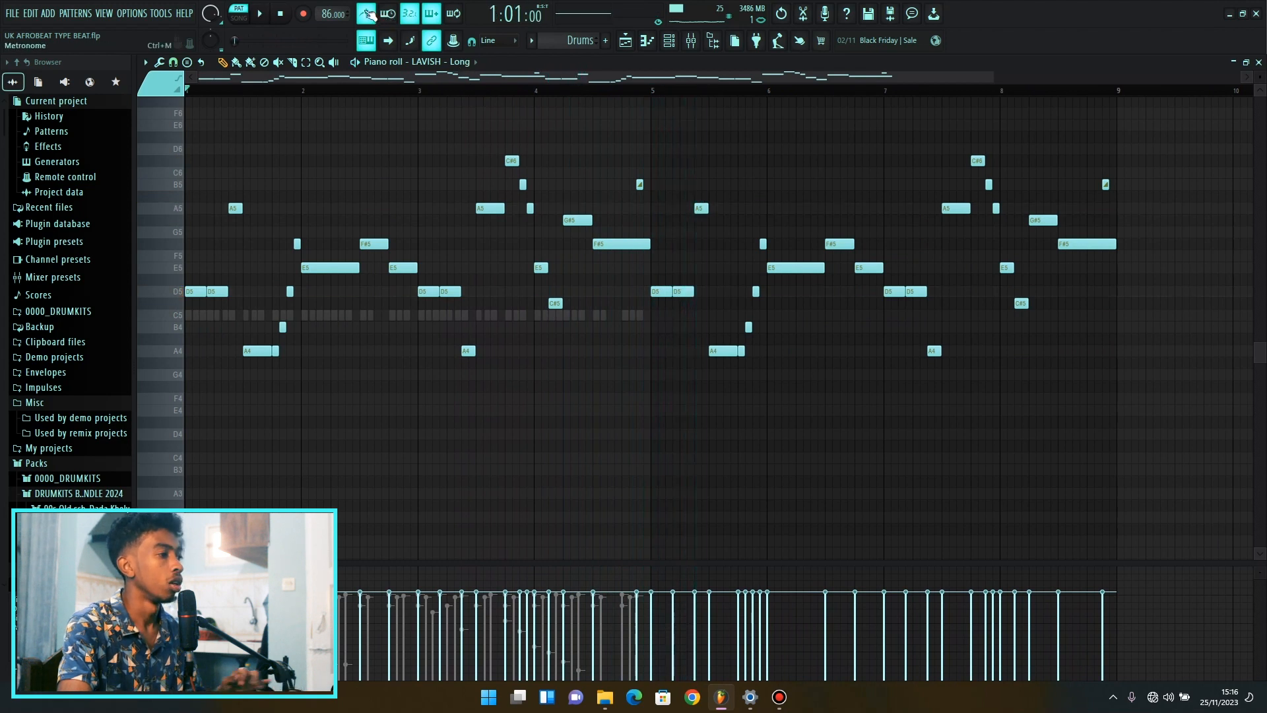